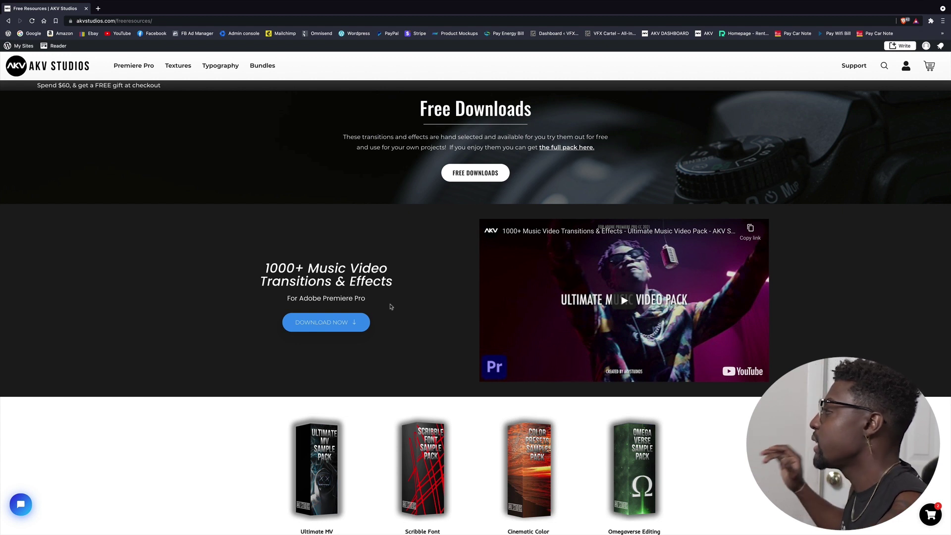
# - Add the free Ultimate MV Sample Pack on AKV Studios to the cart
pyautogui.scroll(-3, 421, 252)
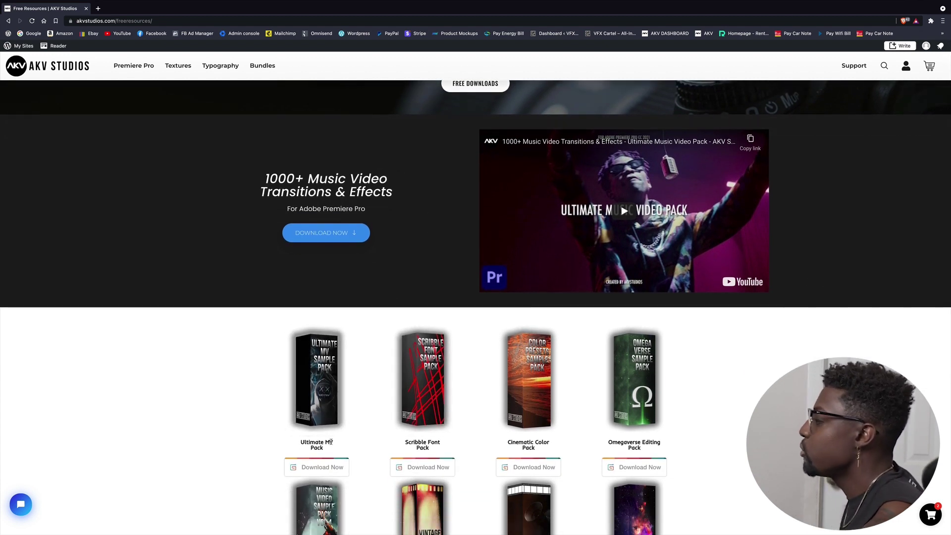
pyautogui.click(333, 471)
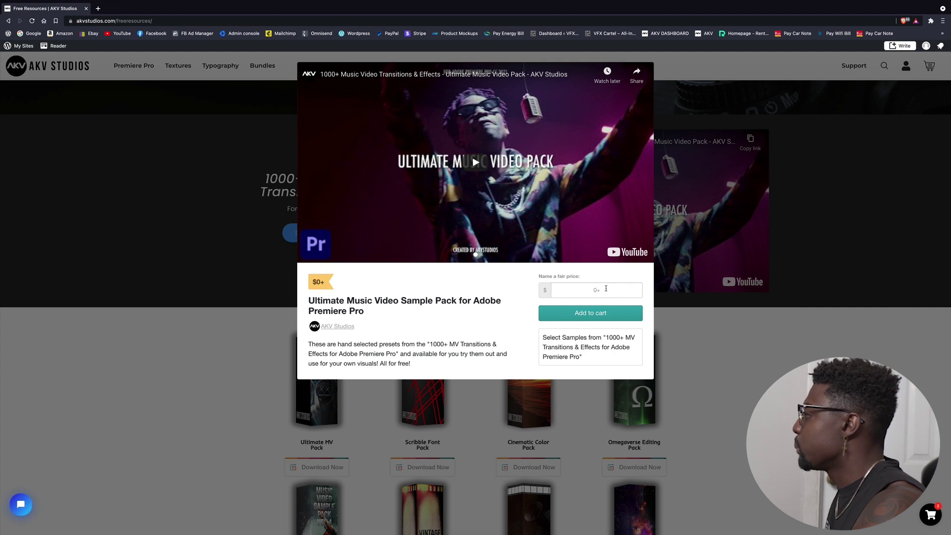
pyautogui.click(595, 314)
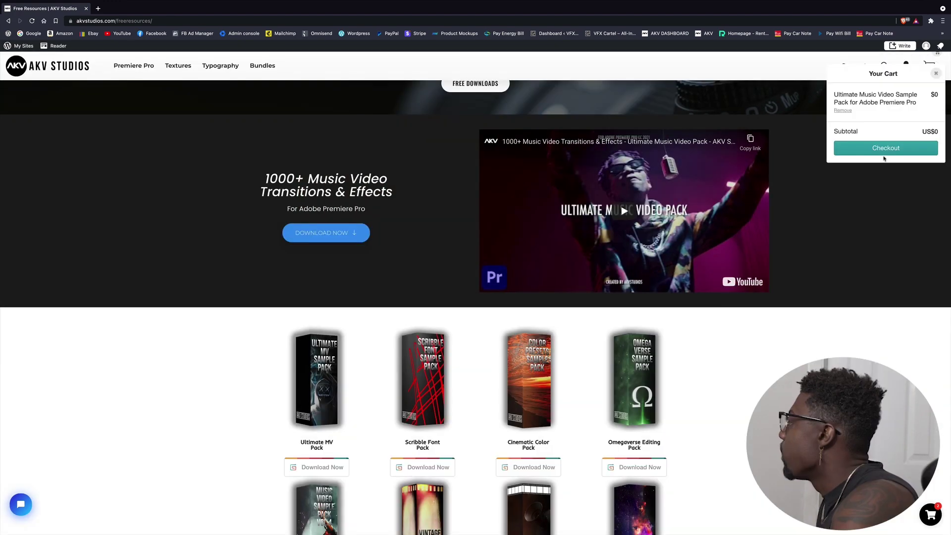
# - Check out the free pack with a delivery e-mail address and confirm the purchase
pyautogui.click(886, 151)
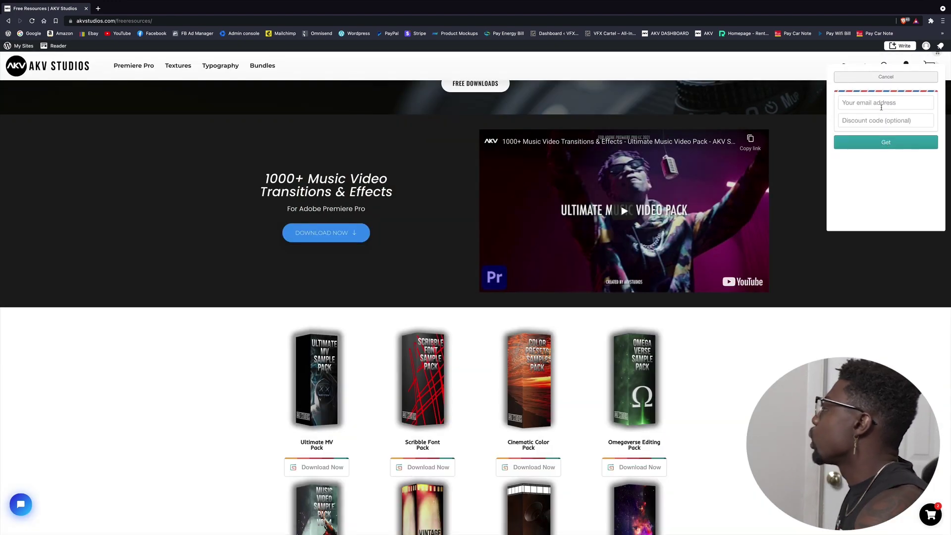
pyautogui.click(882, 103)
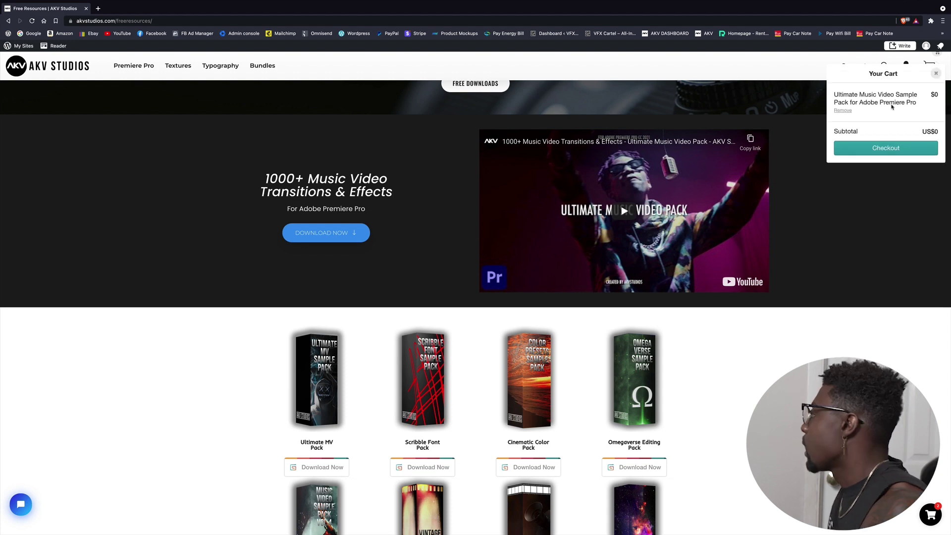
pyautogui.click(896, 149)
pyautogui.click(895, 147)
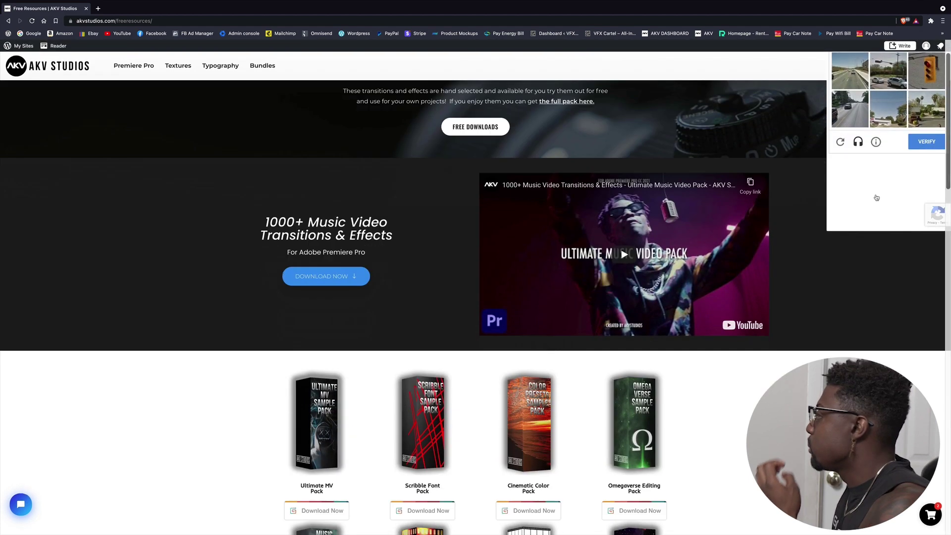
pyautogui.scroll(-6, 877, 198)
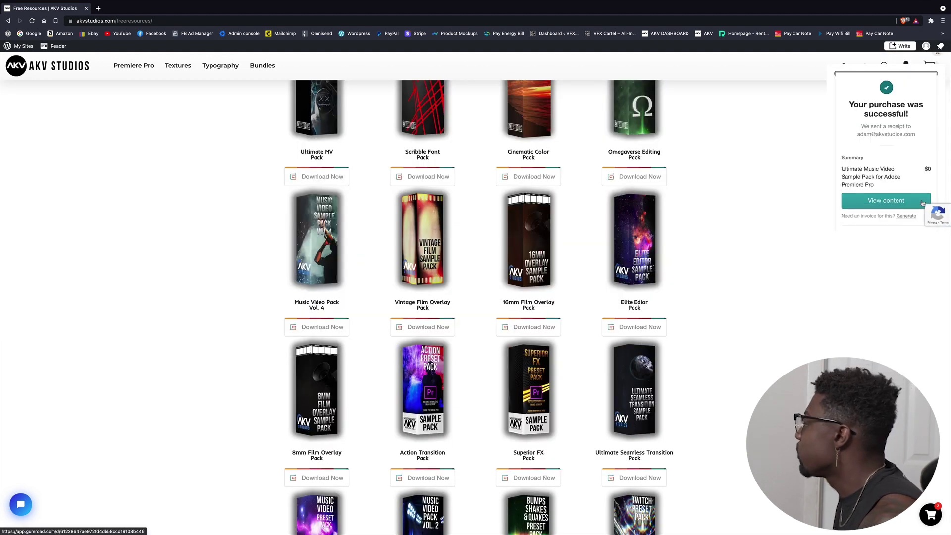
# - Rate the pack five stars on Gumroad and save the AKV UMV Sample Pack zip to Downloads
pyautogui.click(897, 201)
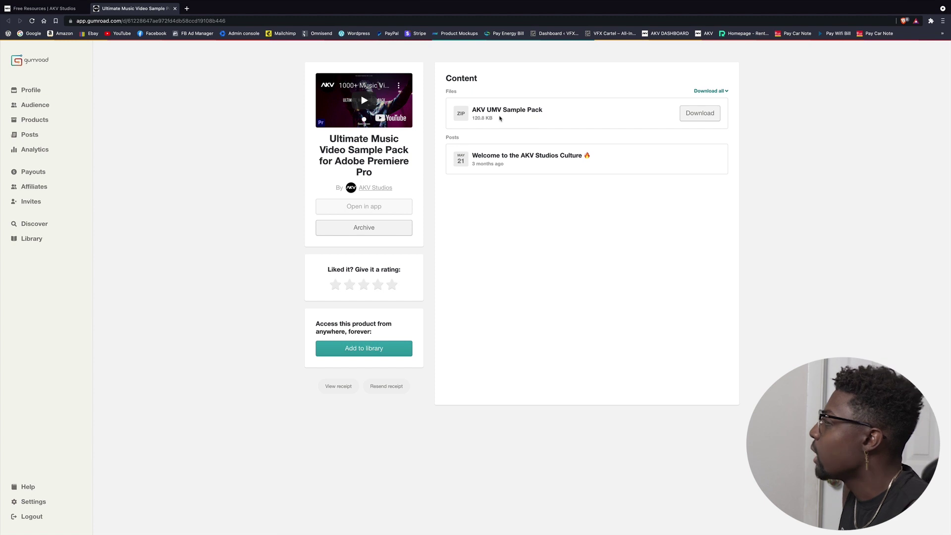
pyautogui.click(393, 286)
pyautogui.click(711, 117)
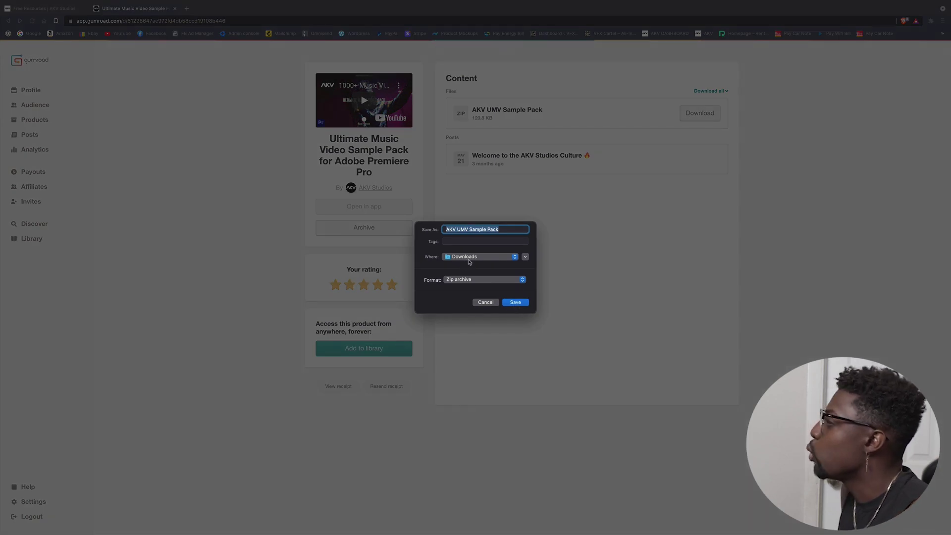
pyautogui.click(518, 303)
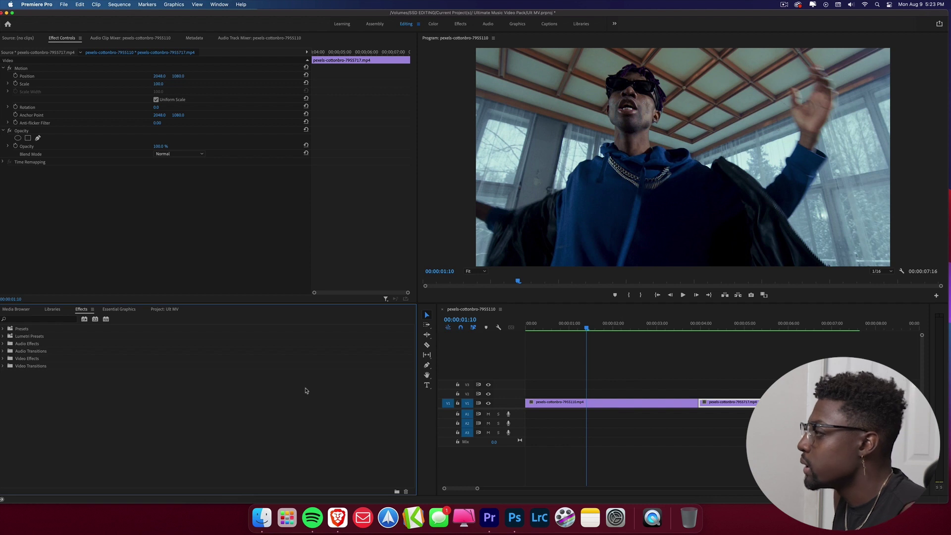
# - Unzip the AKV UMV Sample Pack zip from Downloads in a new Finder window, then return to Premiere Pro
pyautogui.rightClick(265, 518)
pyautogui.click(283, 347)
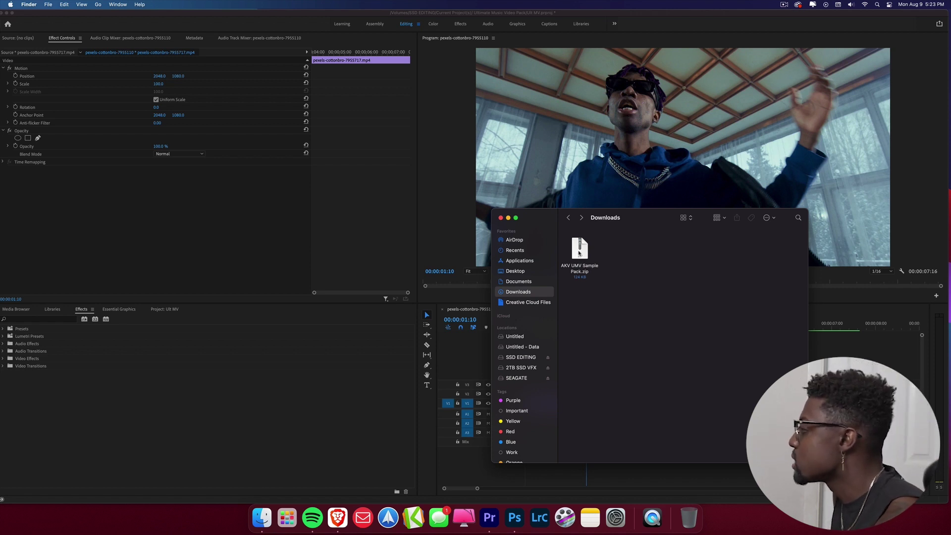
pyautogui.doubleClick(579, 252)
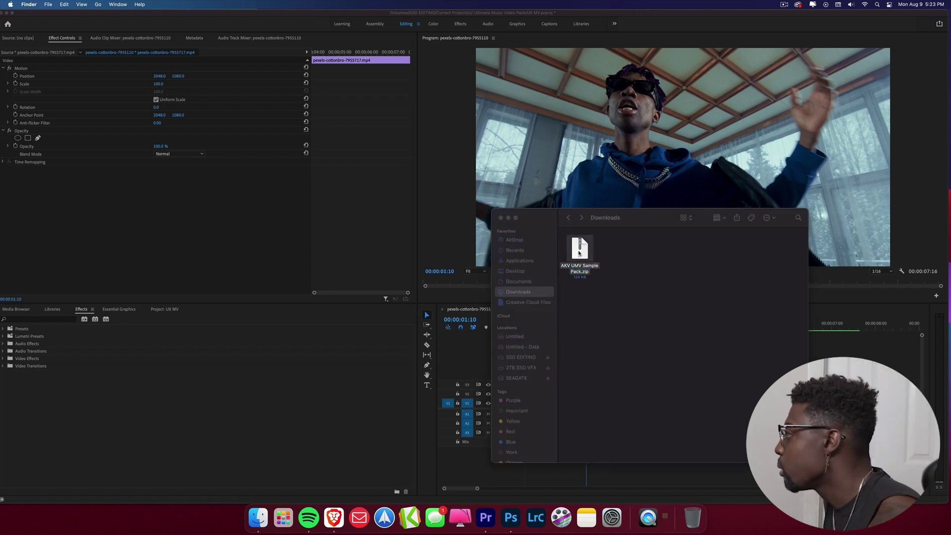
pyautogui.doubleClick(580, 250)
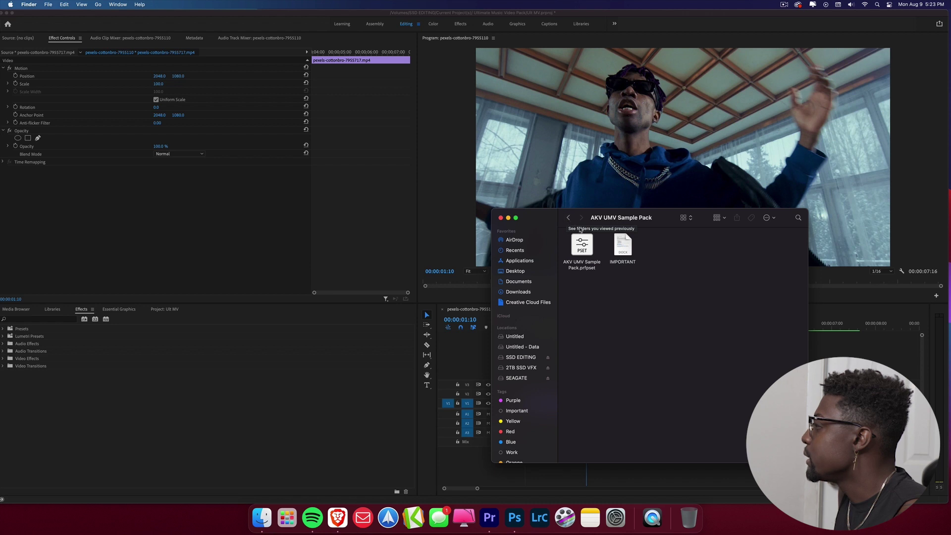
pyautogui.click(370, 316)
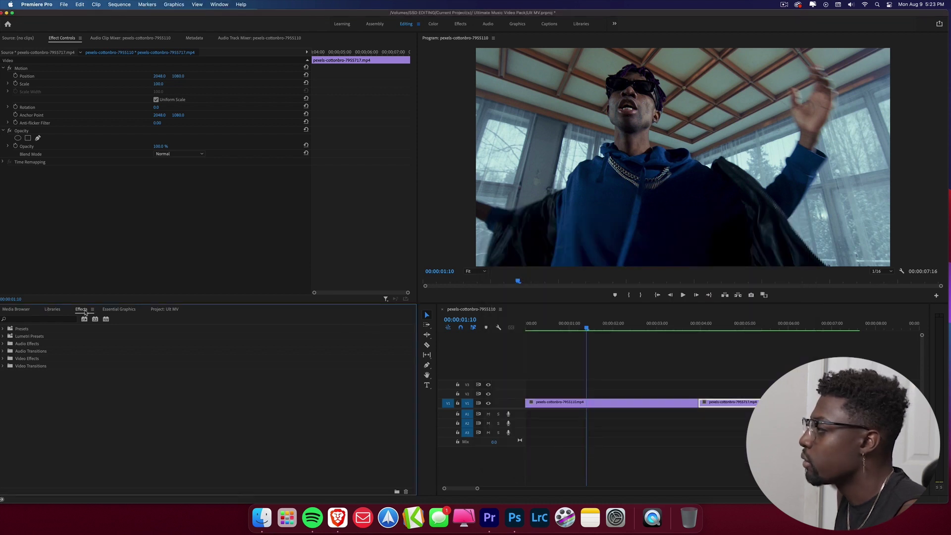
# - Import AKV UMV Sample Pack.prfpset from Downloads into the Effects Presets and expand it
pyautogui.click(21, 331)
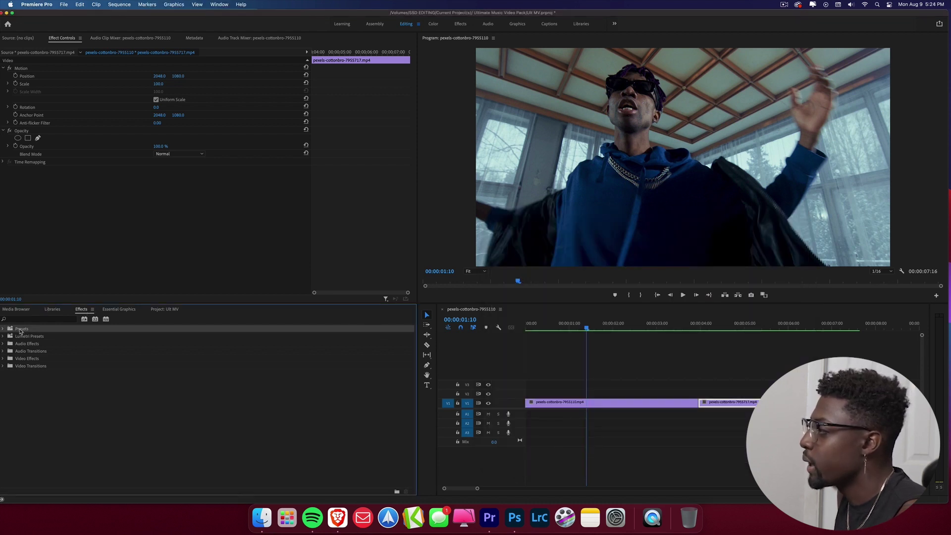
pyautogui.rightClick(21, 331)
pyautogui.click(40, 357)
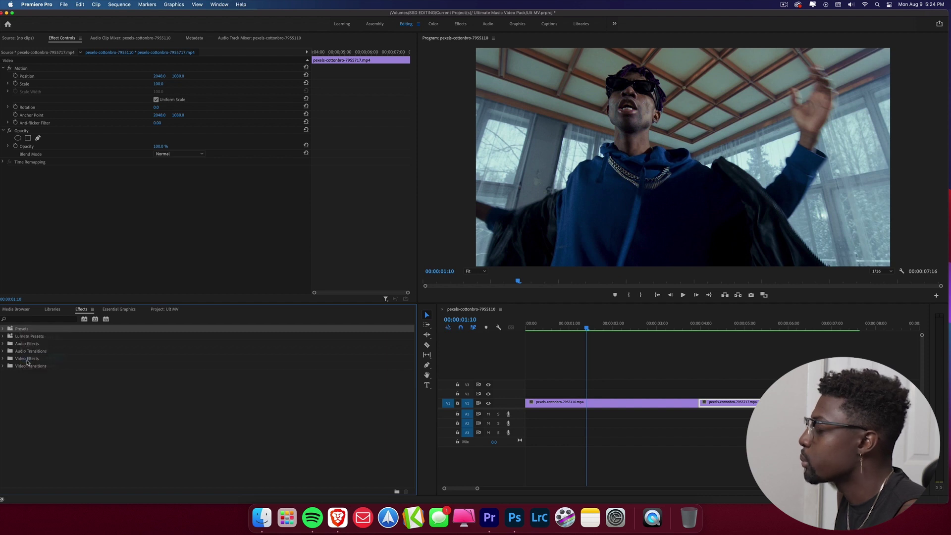
pyautogui.click(354, 150)
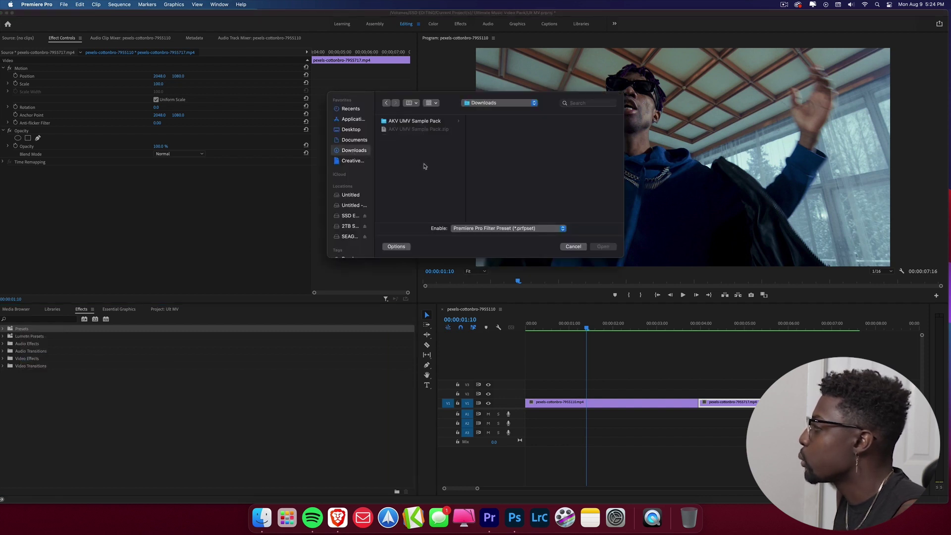
pyautogui.click(416, 122)
pyautogui.click(490, 122)
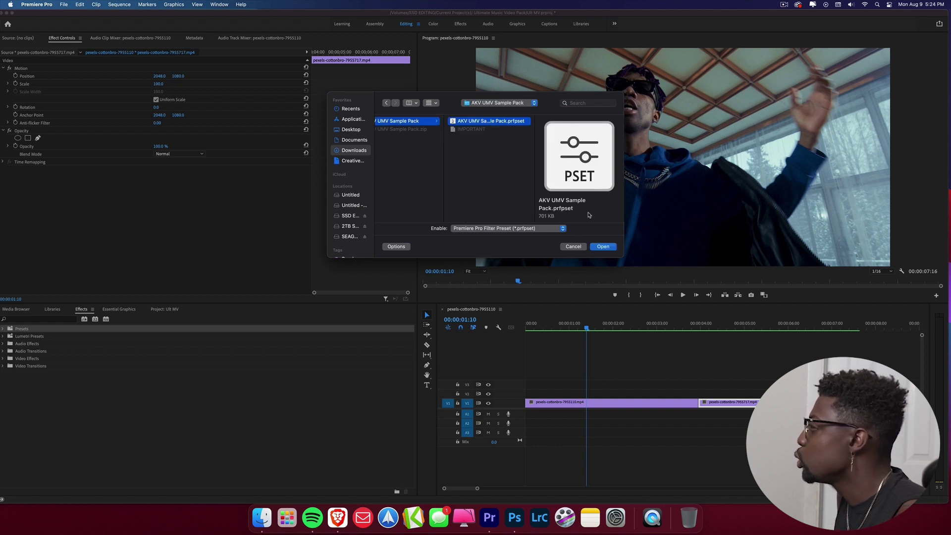
pyautogui.click(607, 248)
pyautogui.click(4, 329)
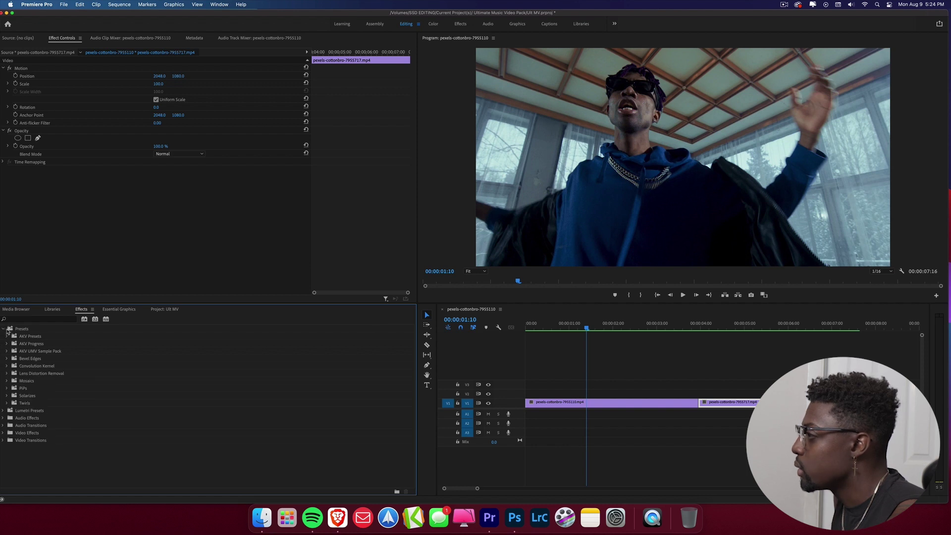
# - Browse the AKV UMV Sample Pack's Video Effects and Video Transitions presets
pyautogui.click(6, 352)
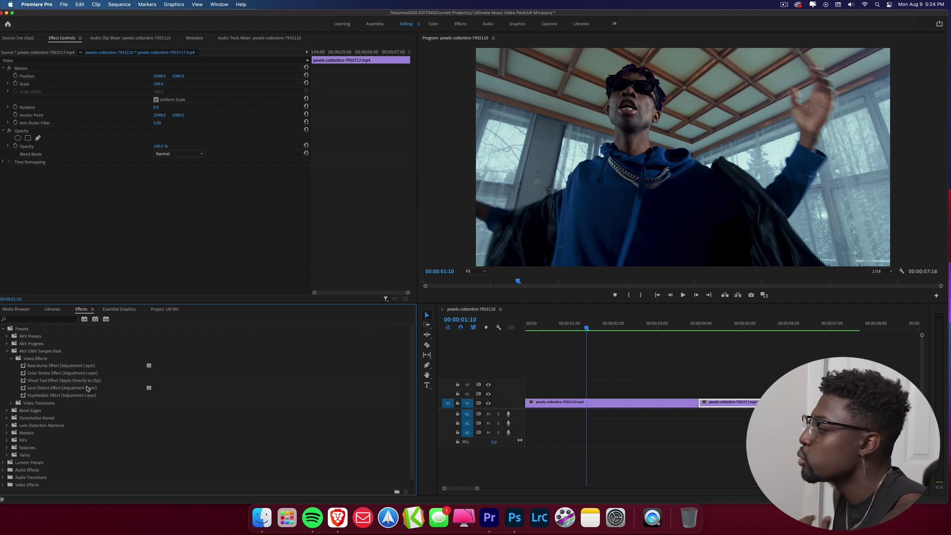
pyautogui.click(11, 358)
pyautogui.click(11, 366)
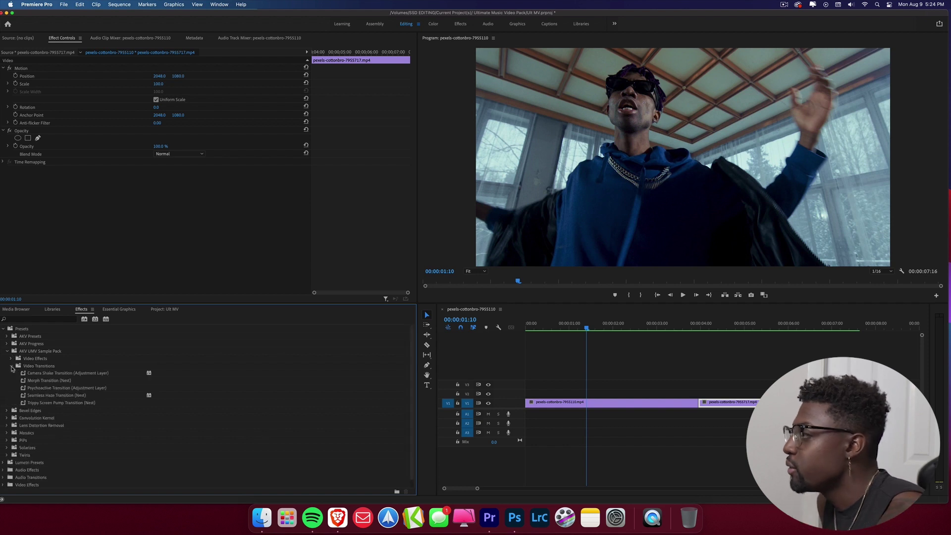
pyautogui.click(7, 351)
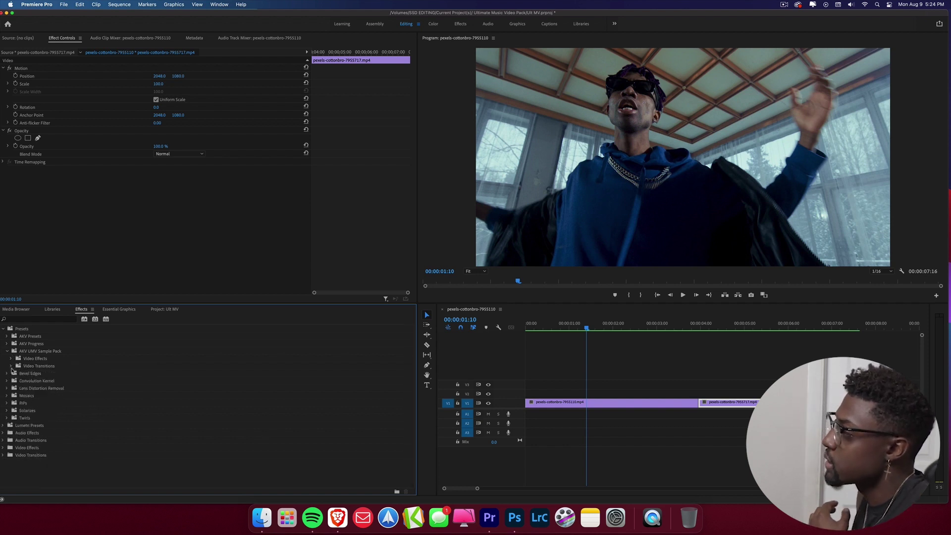
# - Browse the Ultimate Music Video Pack effects: Circus Mirror, 808 Bump, Clone, Color Strobe
pyautogui.click(7, 336)
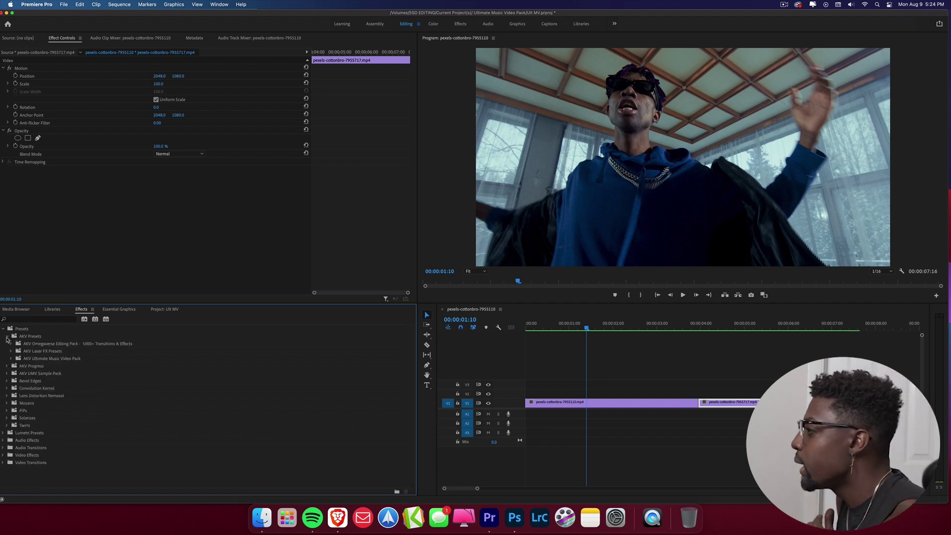
pyautogui.click(11, 358)
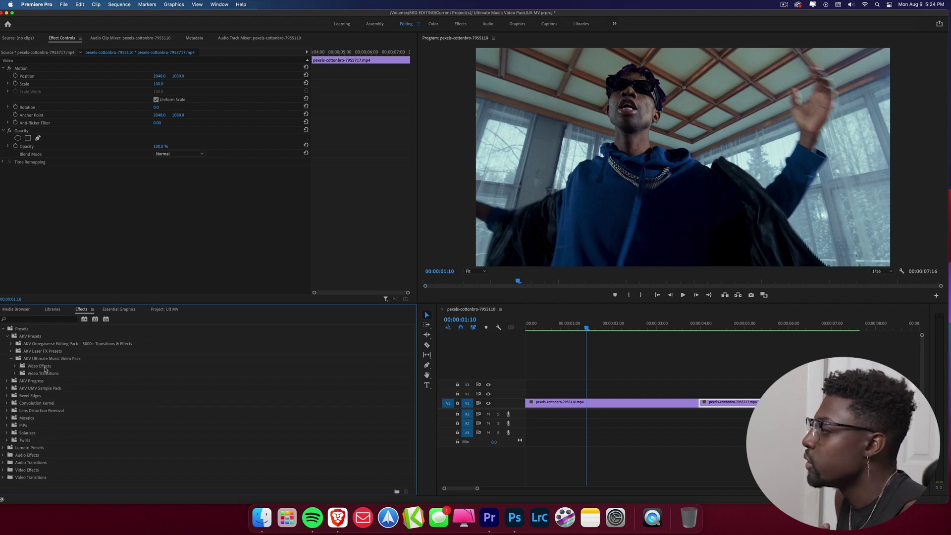
pyautogui.click(15, 366)
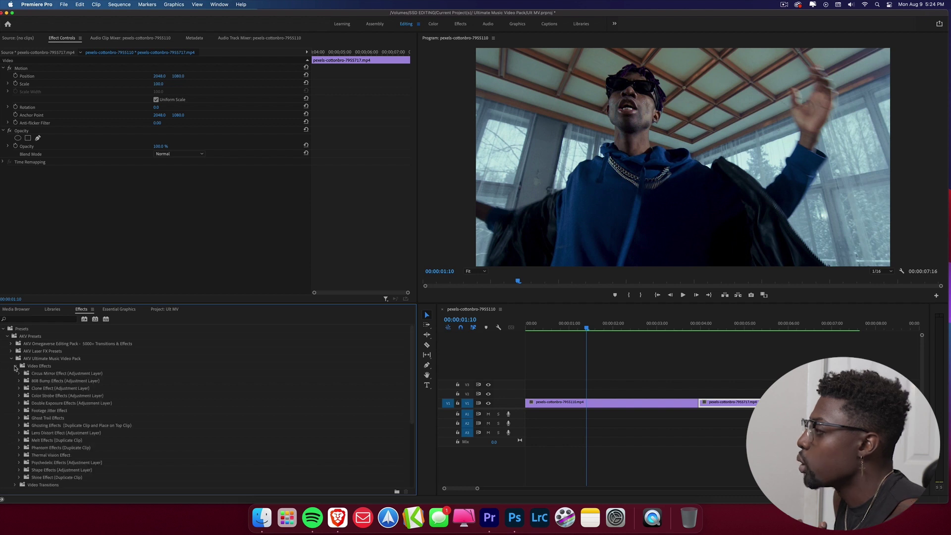
pyautogui.scroll(-1, 99, 380)
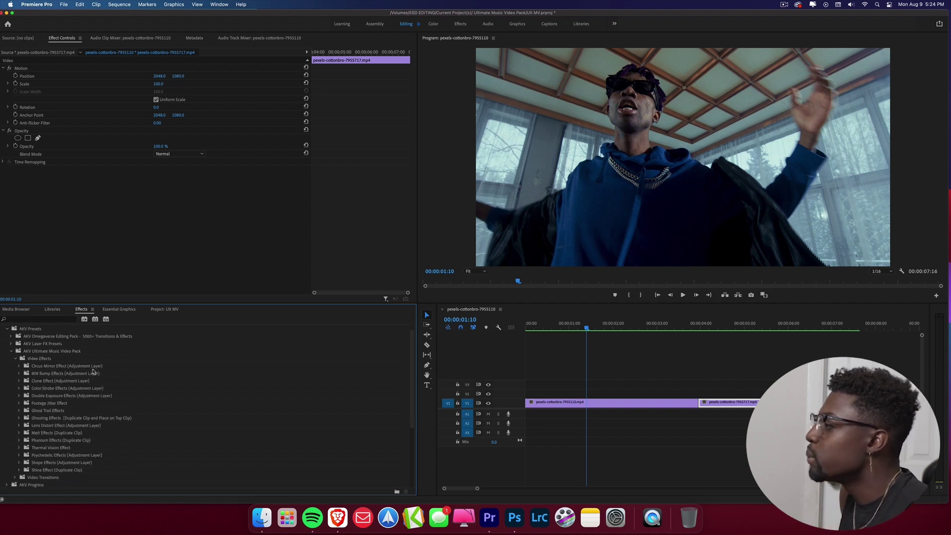
pyautogui.click(90, 368)
pyautogui.click(87, 375)
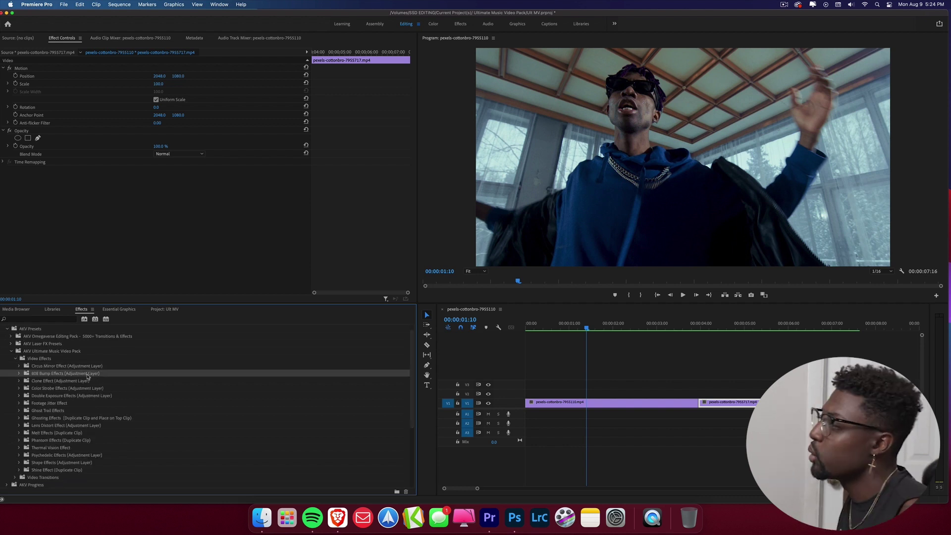
pyautogui.click(89, 380)
pyautogui.click(92, 388)
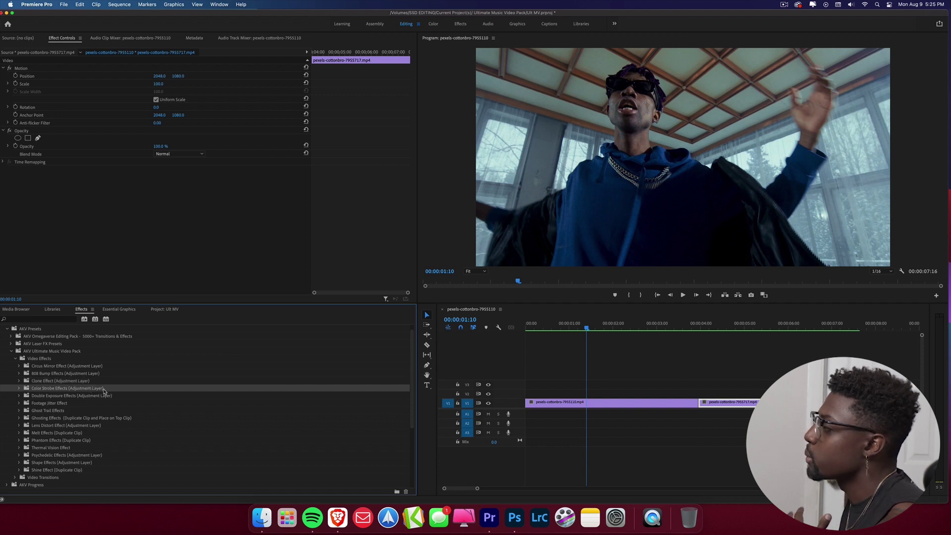
pyautogui.press('Up')
pyautogui.press('Up')
pyautogui.press('Up')
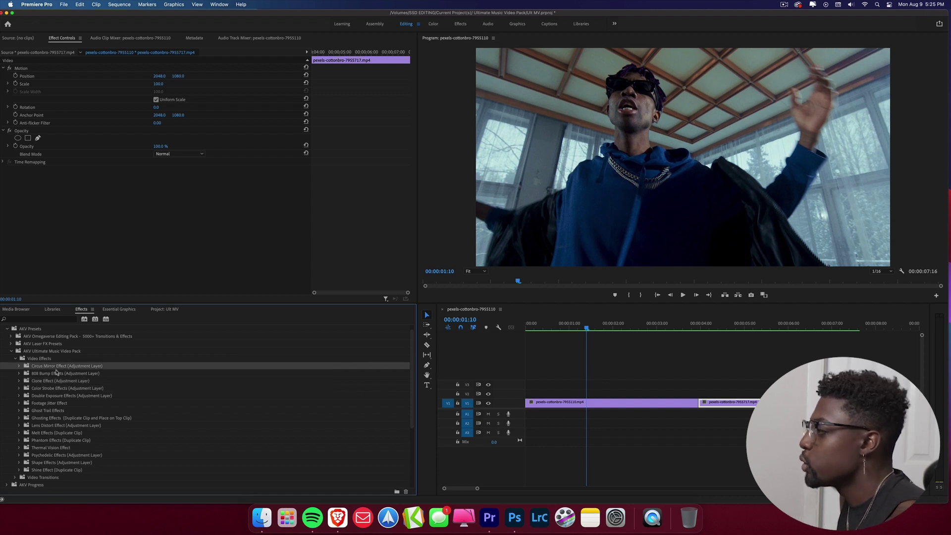
# - Scroll through the Ultimate Music Video Pack's list of video transition packs
pyautogui.click(15, 358)
pyautogui.click(16, 366)
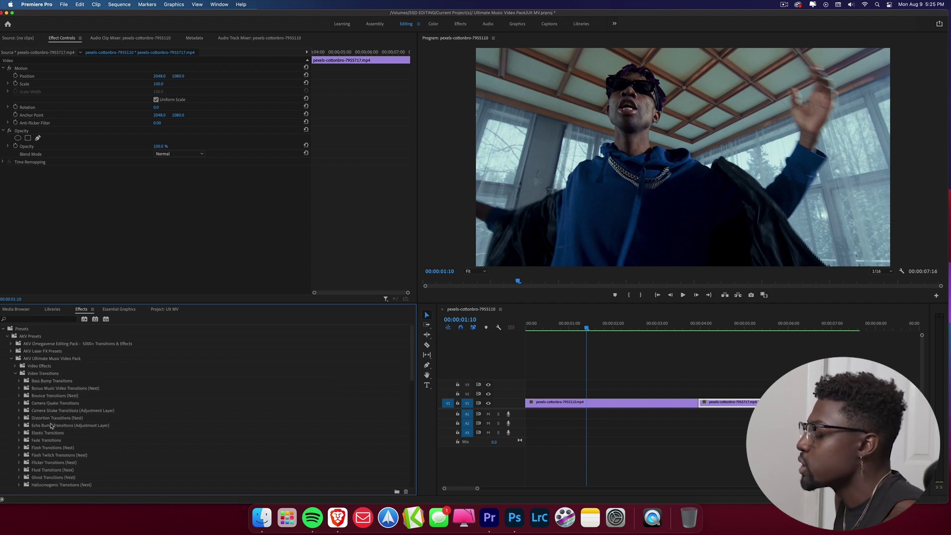
pyautogui.scroll(-2, 52, 427)
pyautogui.scroll(-1, 53, 427)
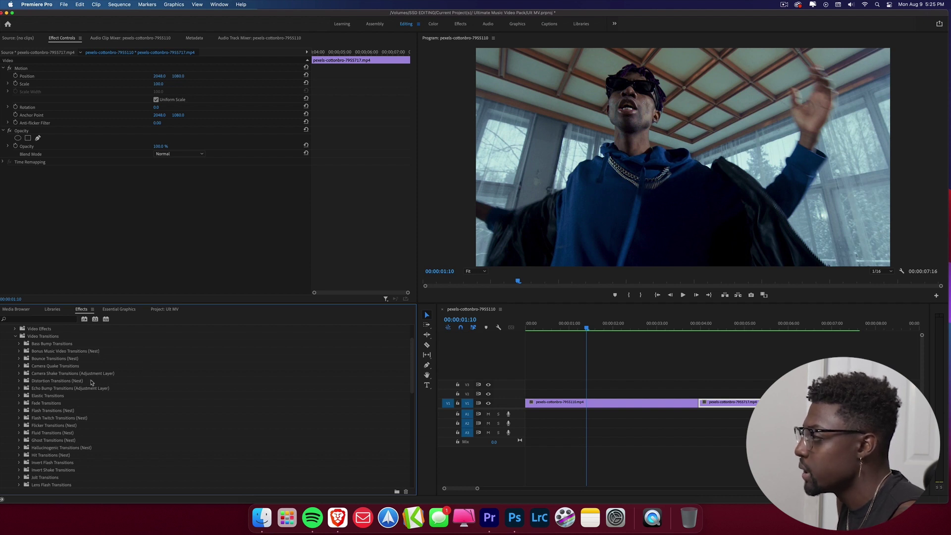
pyautogui.scroll(-3, 95, 412)
pyautogui.scroll(-12, 95, 413)
pyautogui.scroll(-2, 95, 412)
pyautogui.scroll(-7, 96, 412)
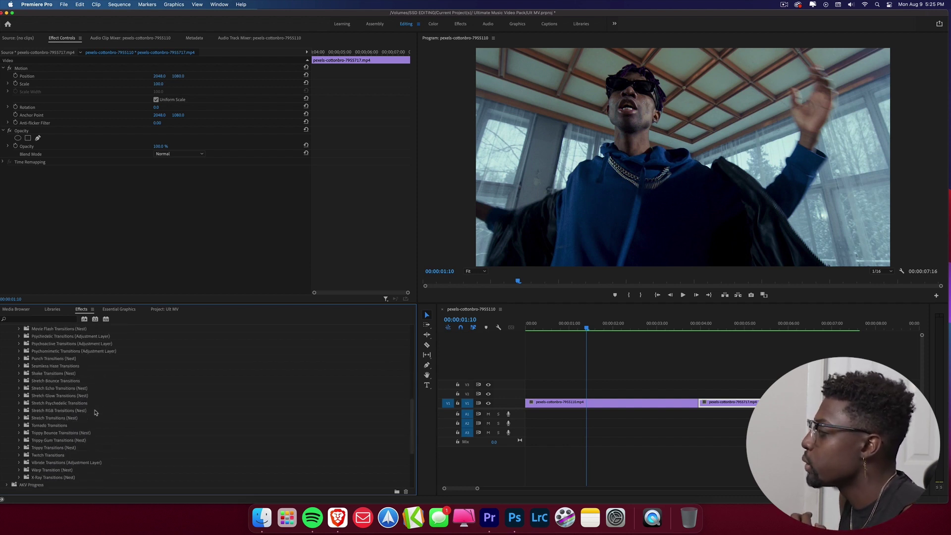
pyautogui.scroll(15, 96, 412)
# - Look inside the Bass Bump Transitions folder, then switch to the project's media bin
pyautogui.click(14, 373)
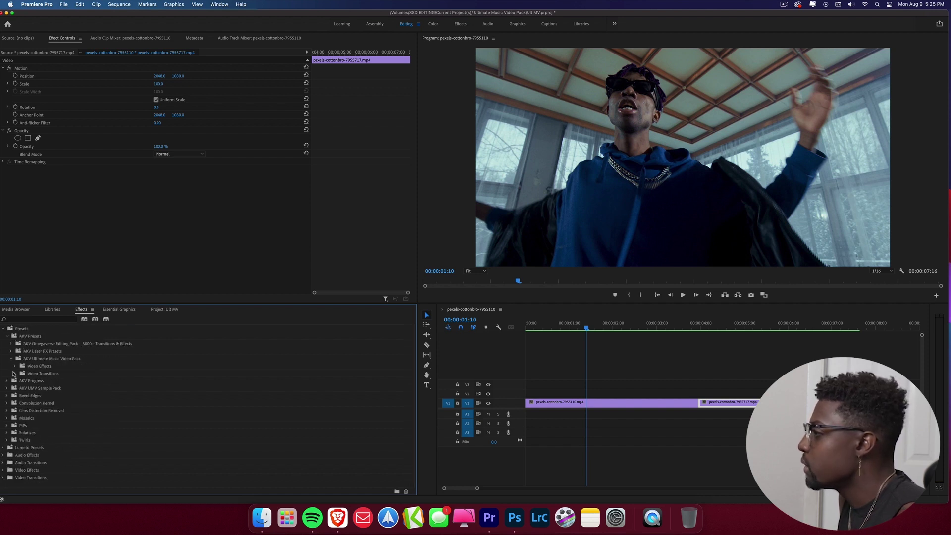
pyautogui.click(14, 366)
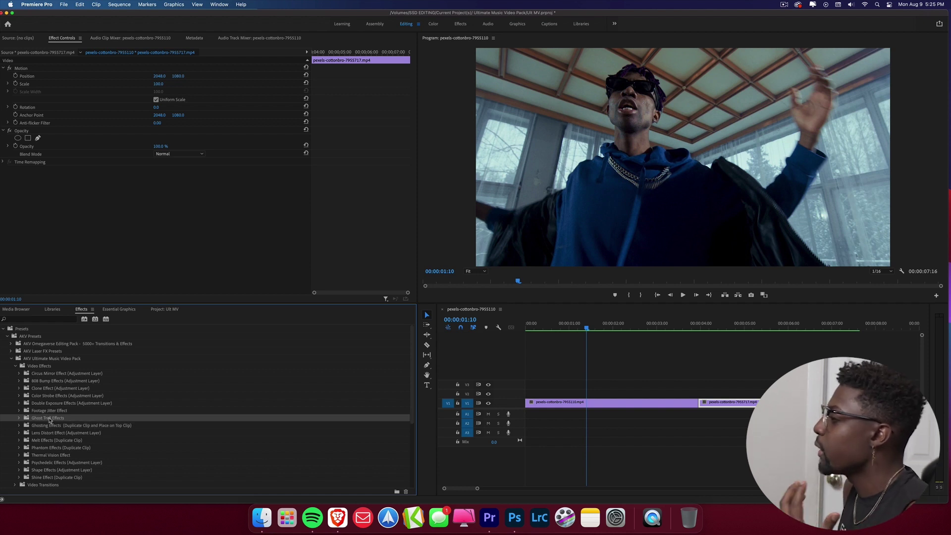
pyautogui.click(15, 365)
pyautogui.click(15, 373)
pyautogui.click(19, 380)
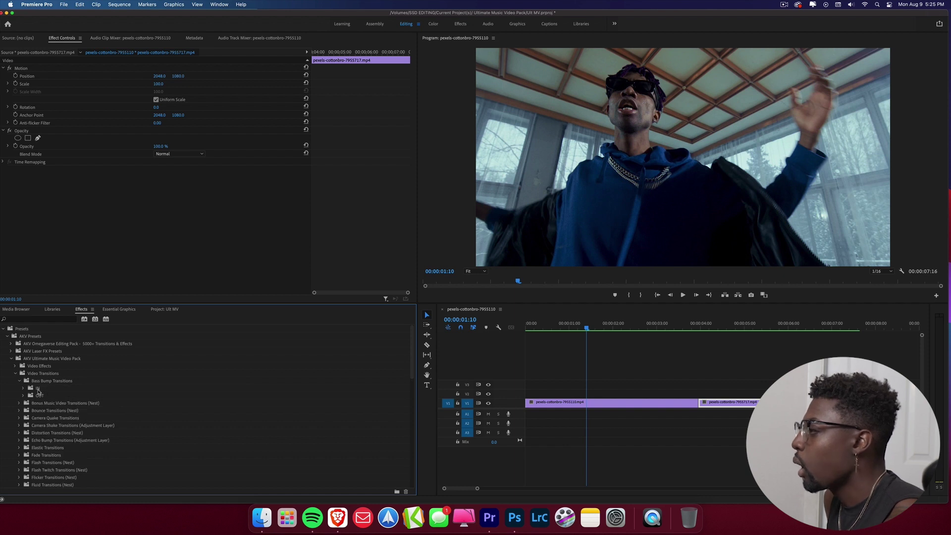
pyautogui.doubleClick(37, 381)
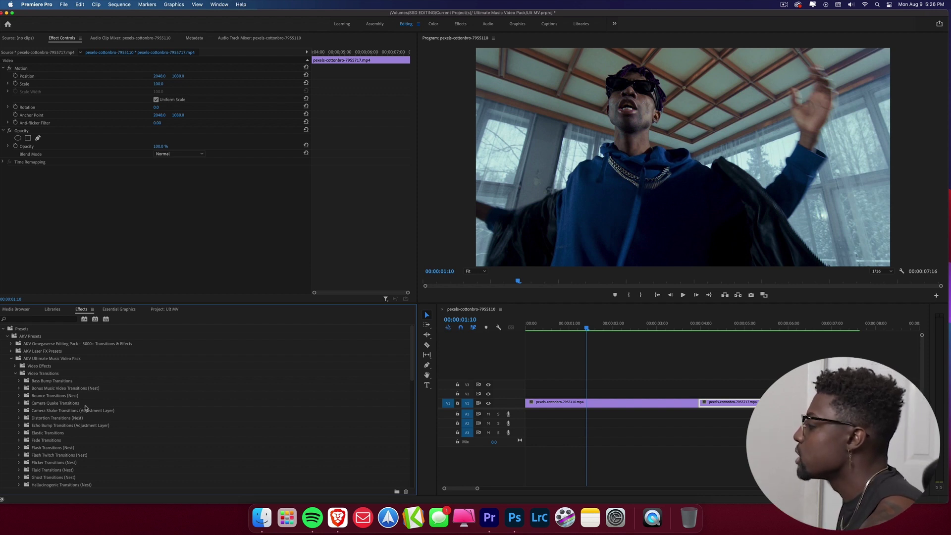
pyautogui.click(16, 366)
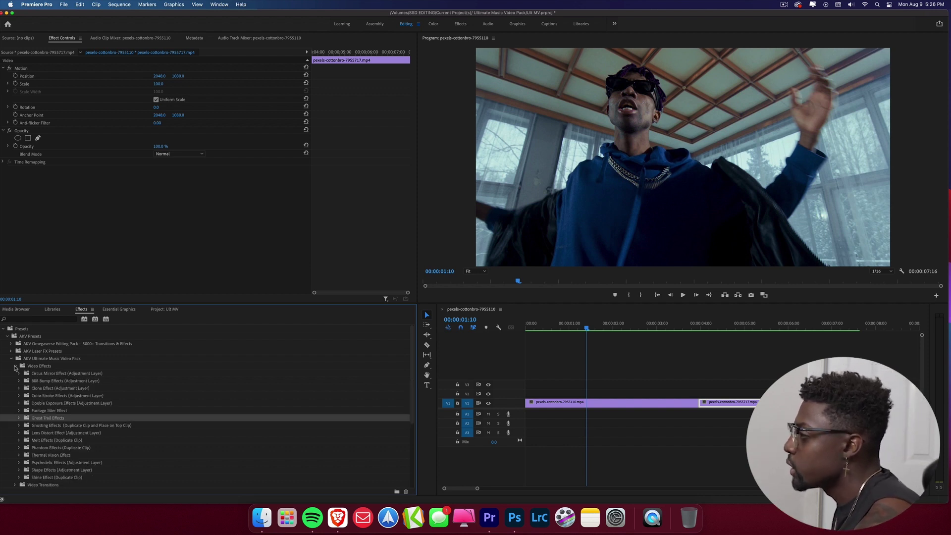
pyautogui.click(155, 311)
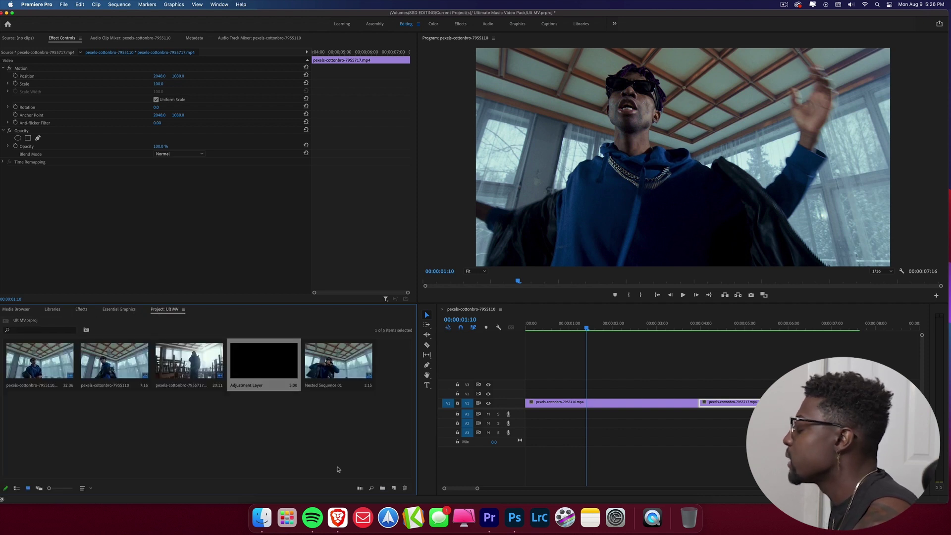
# - Create a default Adjustment Layer on V2 over the first clip, trimmed to end with it
pyautogui.click(394, 488)
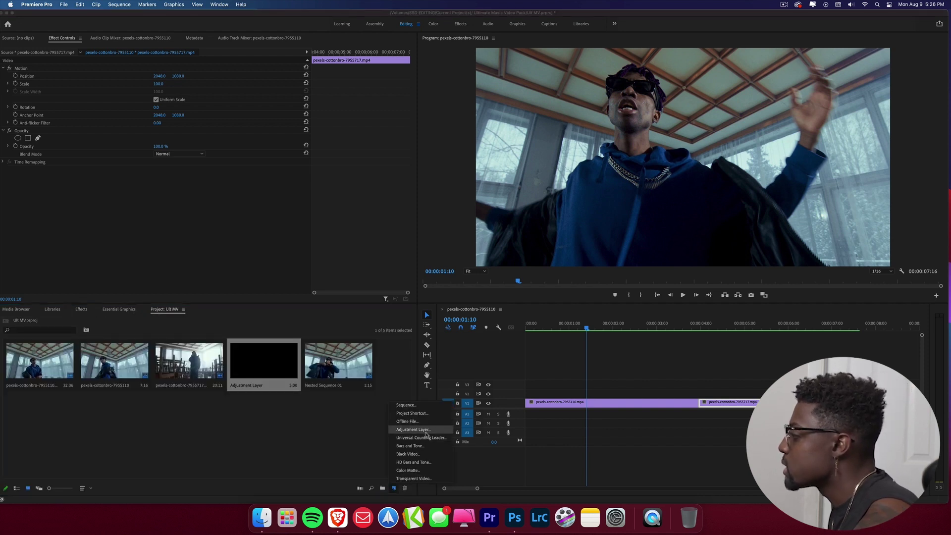
pyautogui.click(419, 429)
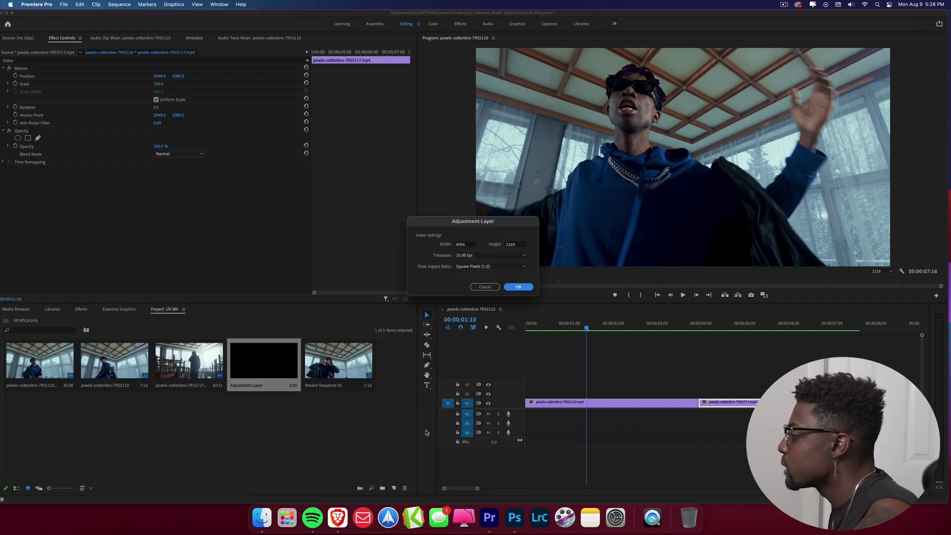
pyautogui.click(519, 287)
pyautogui.moveTo(381, 371); pyautogui.dragTo(527, 394)
pyautogui.moveTo(742, 393); pyautogui.dragTo(698, 393)
pyautogui.click(619, 402)
pyautogui.click(81, 309)
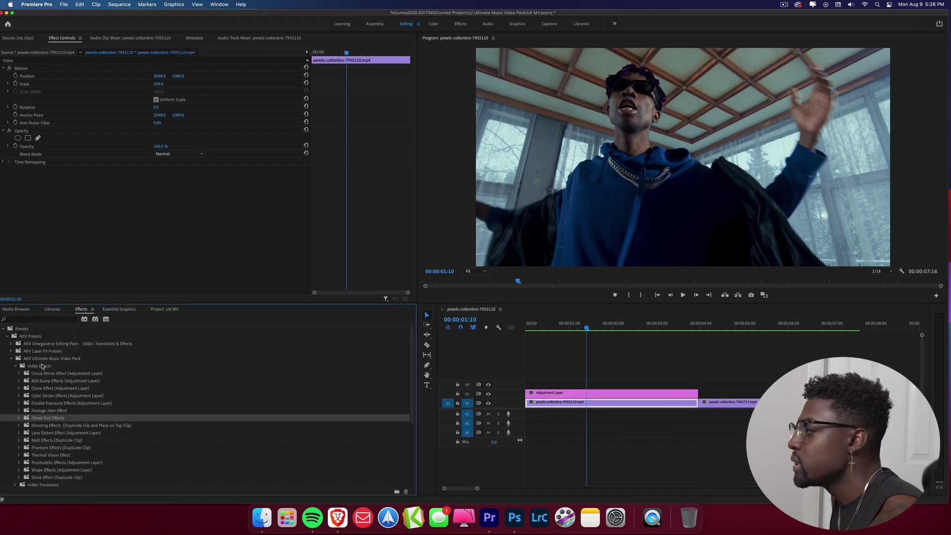
# - Apply the Clone 01 preset to the adjustment layer and scrub to preview the clone look
pyautogui.click(19, 389)
pyautogui.moveTo(43, 395)
pyautogui.mouseDown()
pyautogui.moveTo(660, 388)
pyautogui.moveTo(592, 391)
pyautogui.mouseUp()
pyautogui.click(595, 328)
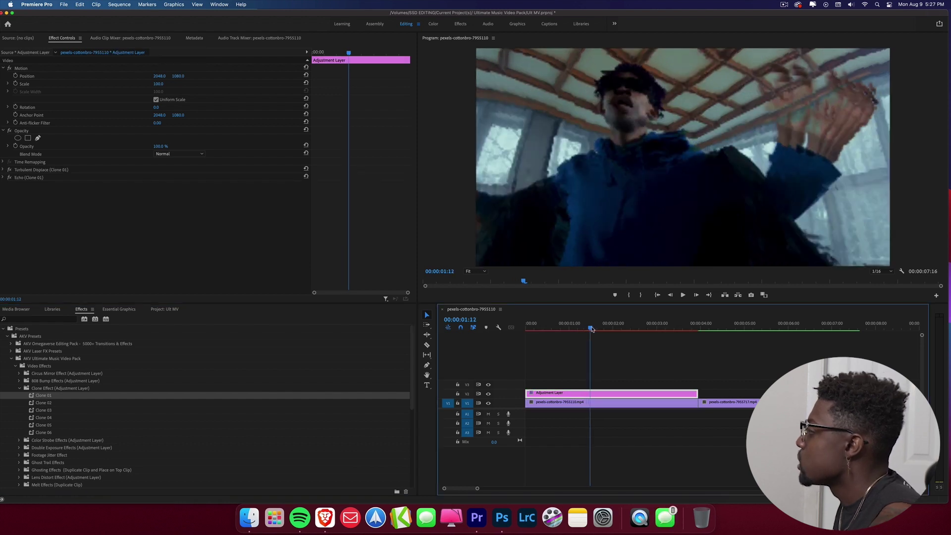
pyautogui.moveTo(597, 329); pyautogui.dragTo(568, 335)
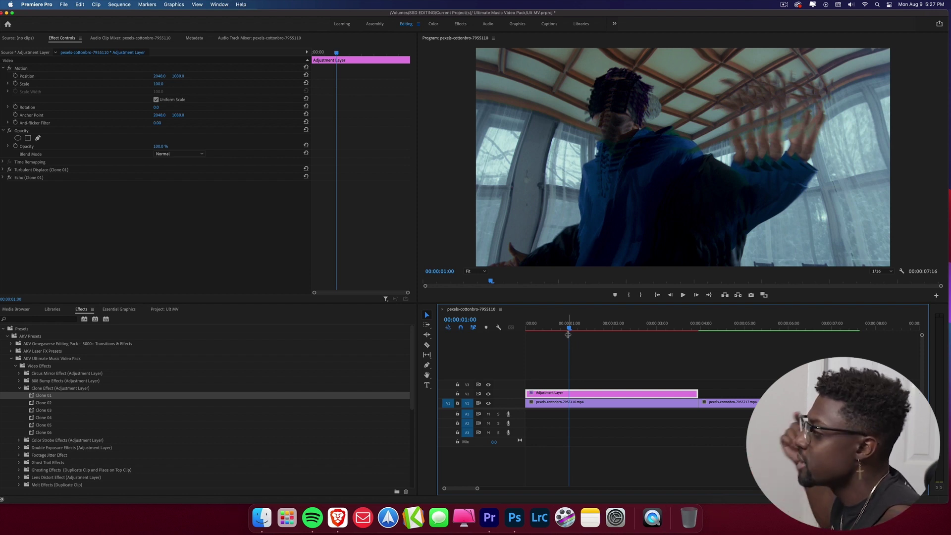
pyautogui.moveTo(568, 335); pyautogui.dragTo(680, 335)
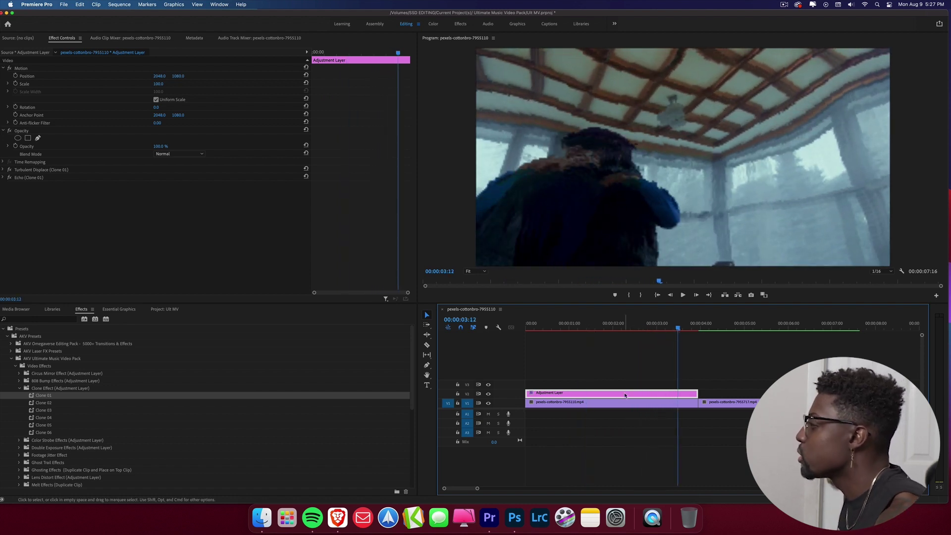
# - Duplicate the clip to V2, apply Ghosting > Morphing > Heavy, preview, then delete the copy
pyautogui.click(19, 410)
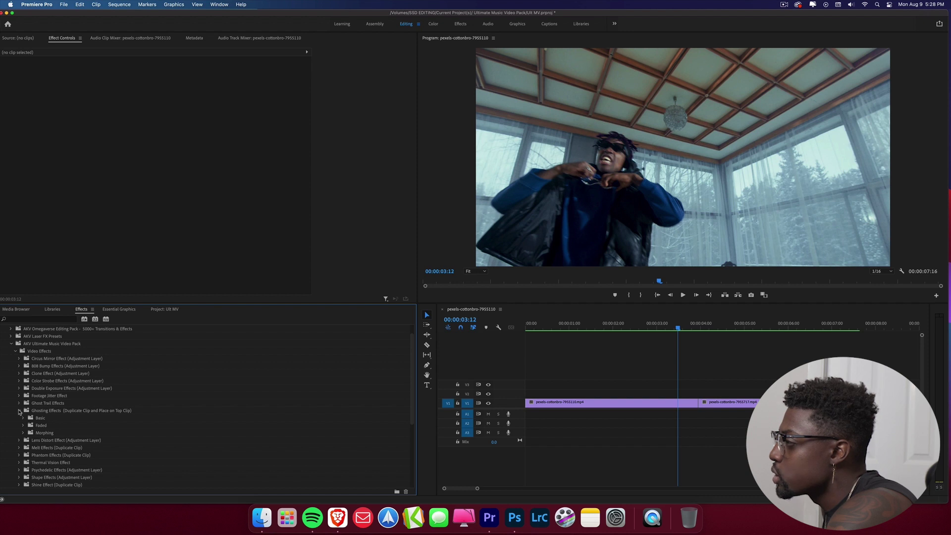
pyautogui.click(23, 433)
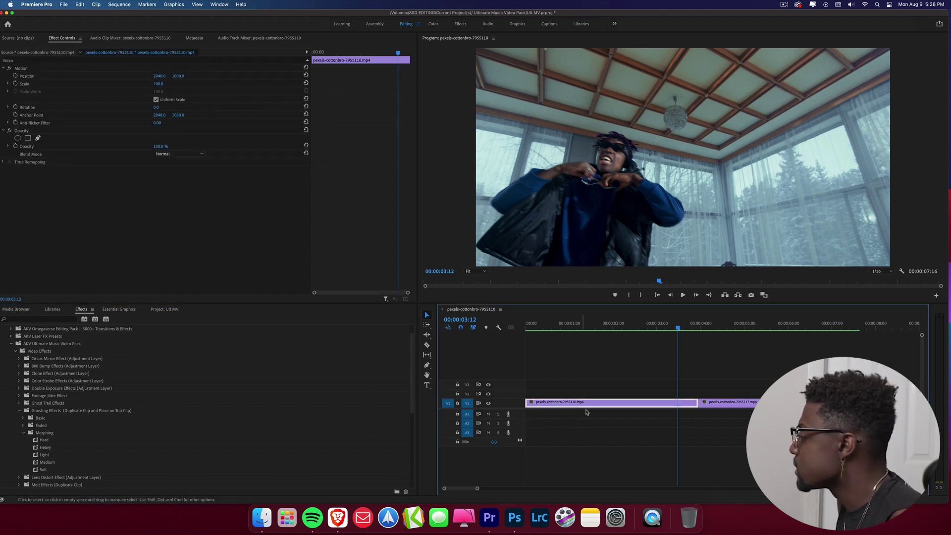
pyautogui.moveTo(582, 403); pyautogui.dragTo(582, 395)
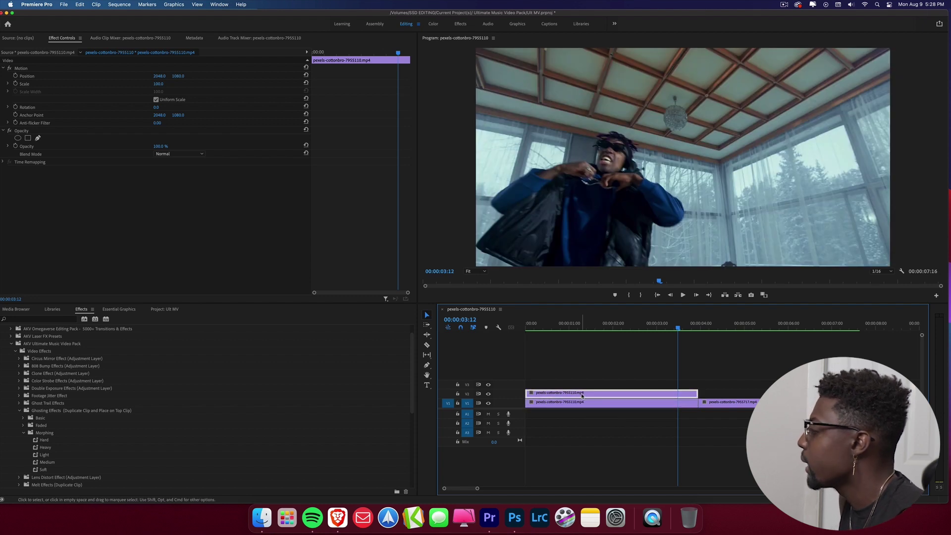
pyautogui.moveTo(45, 448); pyautogui.dragTo(608, 393)
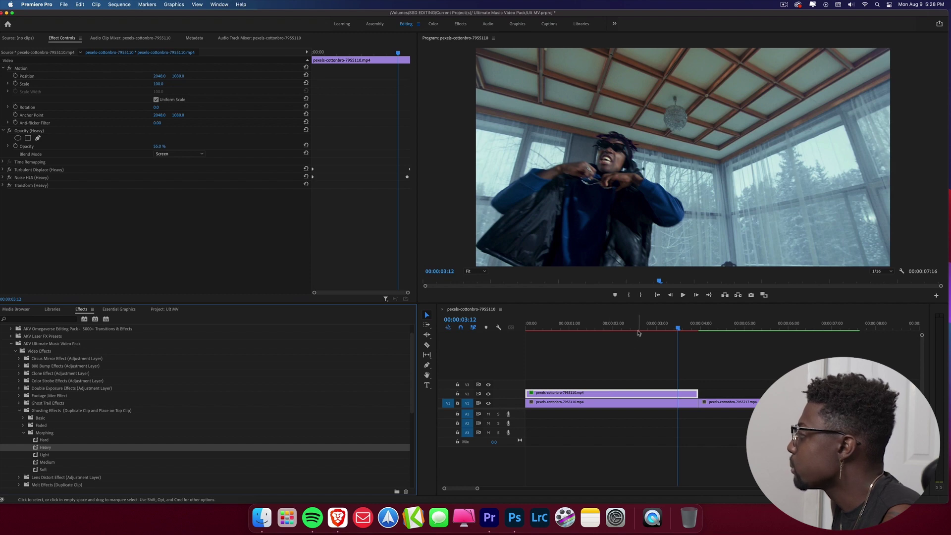
pyautogui.moveTo(679, 330)
pyautogui.mouseDown()
pyautogui.moveTo(550, 329)
pyautogui.moveTo(680, 331)
pyautogui.mouseUp()
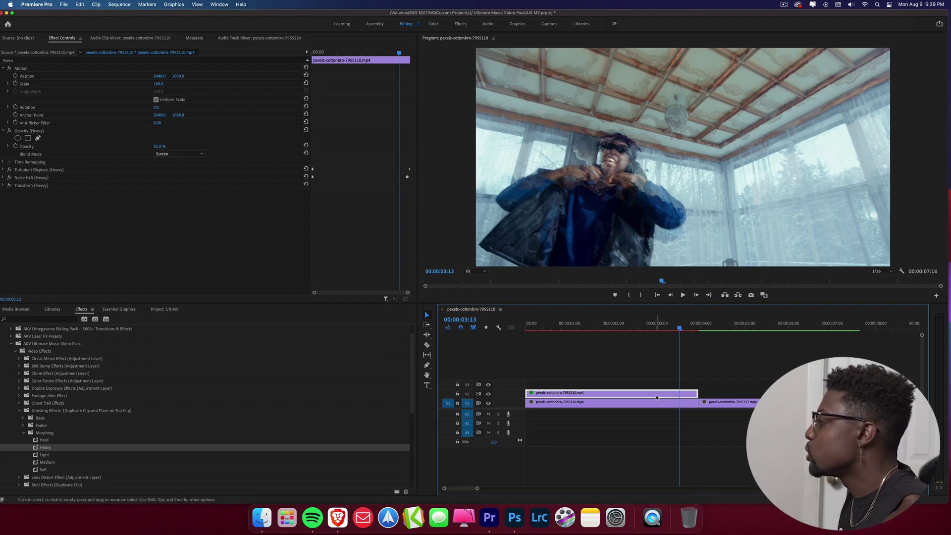
pyautogui.press('Delete')
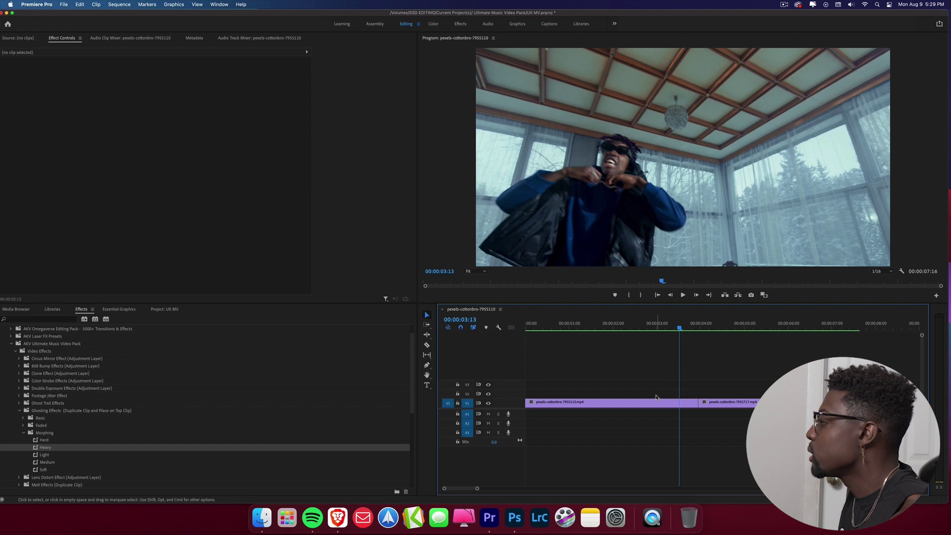
# - Try the White/Yellow ghost trail preset on the V1 clip, preview it, then undo it
pyautogui.click(19, 411)
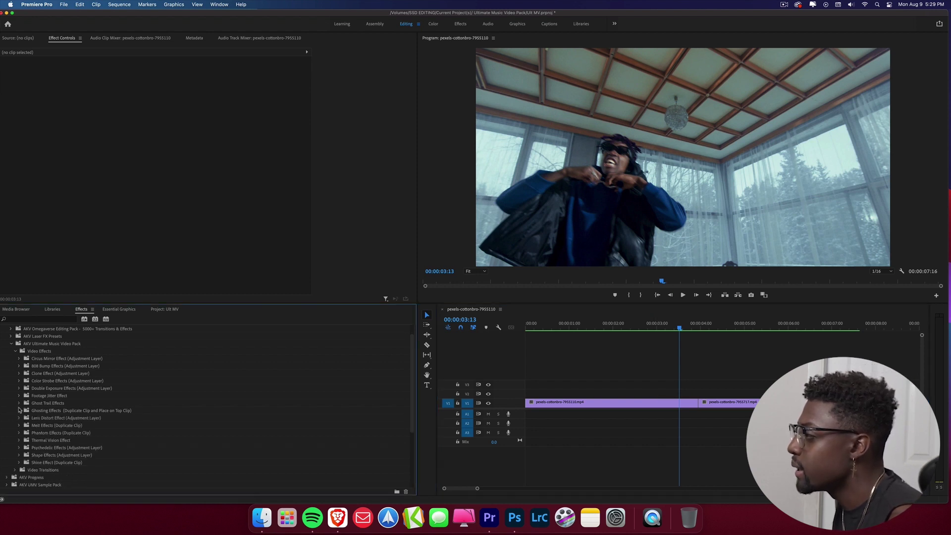
pyautogui.click(19, 403)
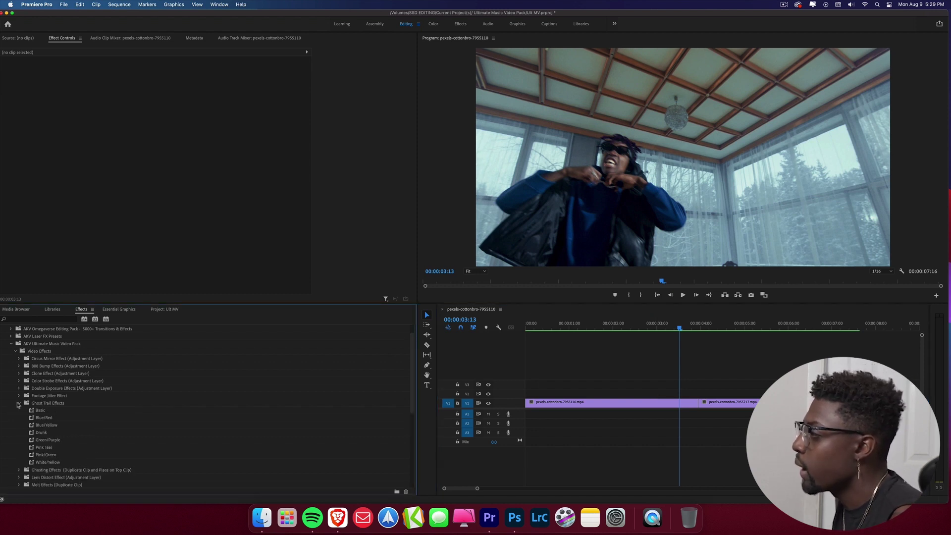
pyautogui.moveTo(45, 464); pyautogui.dragTo(613, 404)
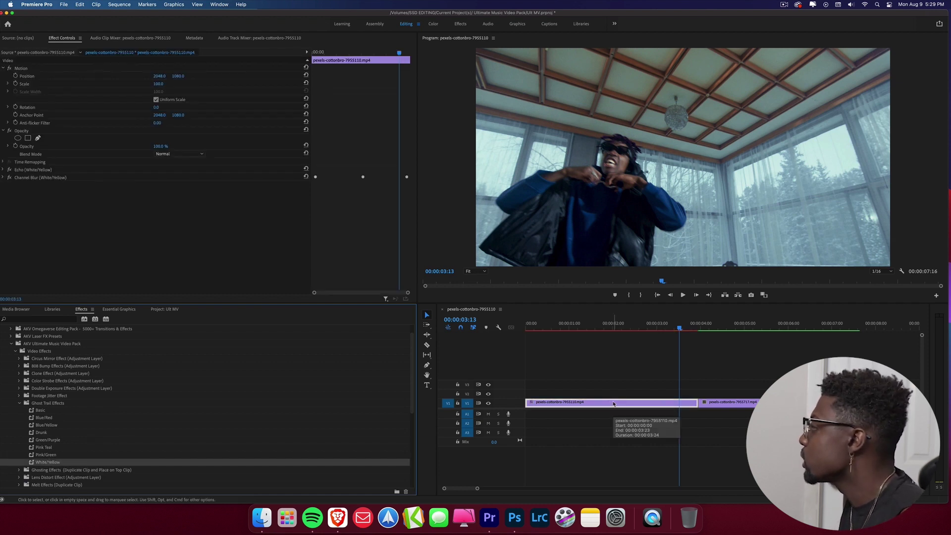
pyautogui.moveTo(679, 345); pyautogui.dragTo(585, 348)
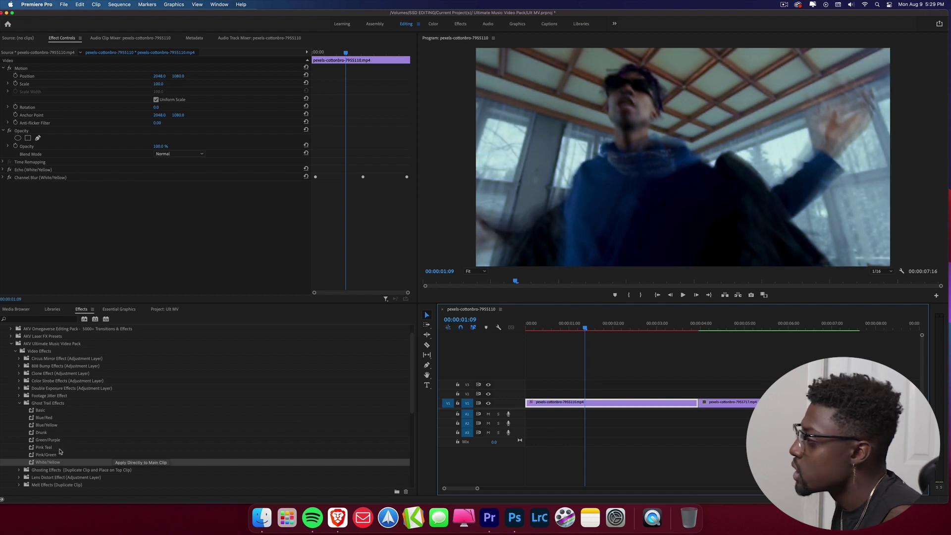
pyautogui.press('super+z')
# - Apply the Green/Purple ghost trail preset to the V1 clip and scrub to preview
pyautogui.click(48, 440)
pyautogui.moveTo(48, 440); pyautogui.dragTo(569, 407)
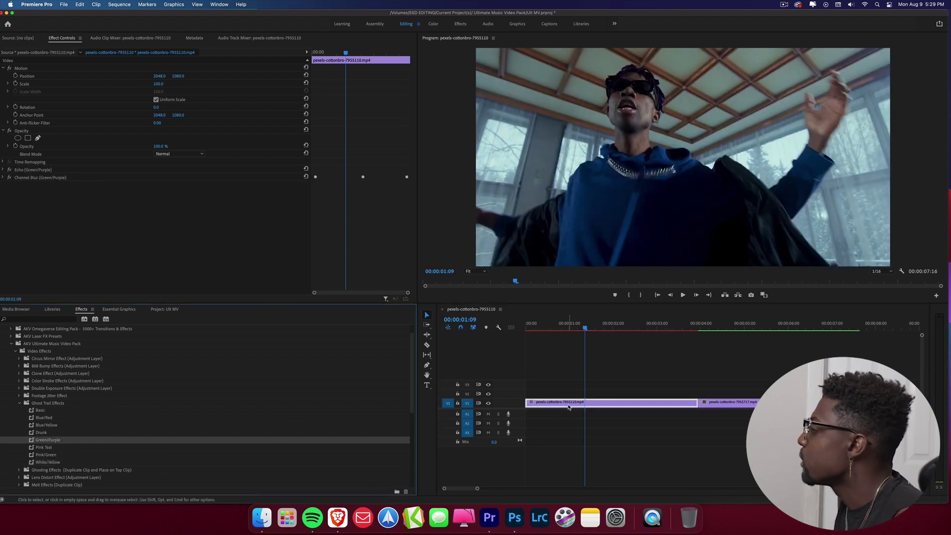
pyautogui.moveTo(586, 329); pyautogui.dragTo(670, 335)
# - Undo the Green/Purple ghost trail and return to the project bin
pyautogui.press('super+z')
pyautogui.click(15, 350)
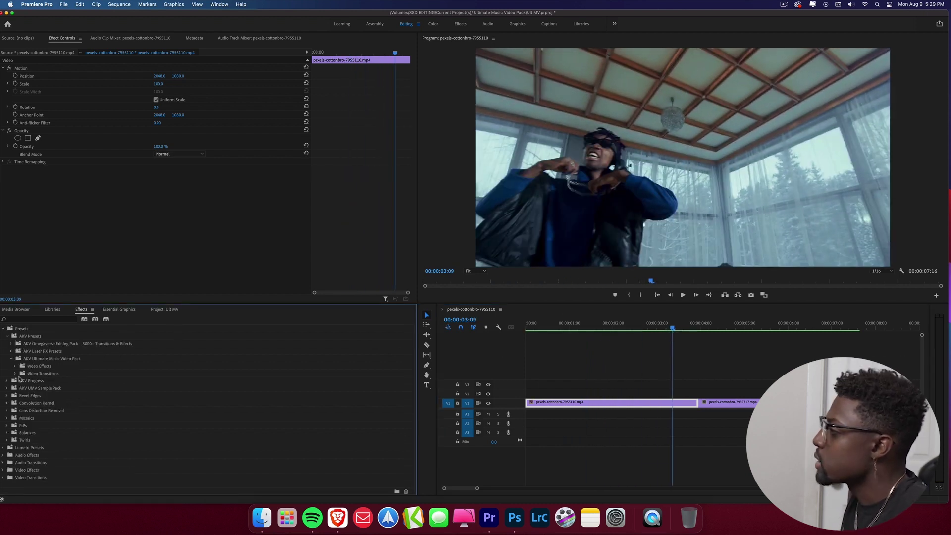
pyautogui.click(15, 373)
pyautogui.scroll(-2, 107, 393)
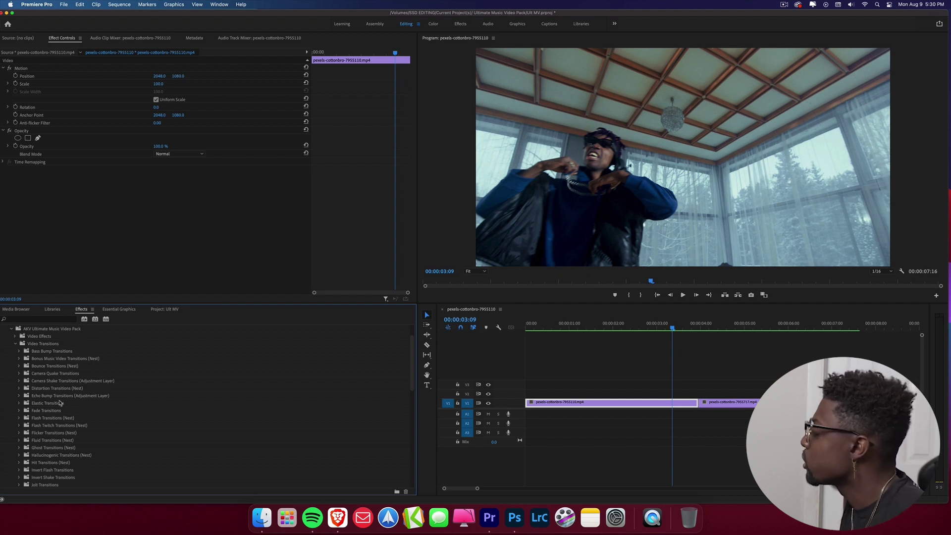
pyautogui.click(163, 309)
# - Place an adjustment layer on V2 from about 2 seconds, trim it at 00:00:03:05, and shift it later
pyautogui.moveTo(395, 376); pyautogui.dragTo(644, 393)
pyautogui.moveTo(664, 328); pyautogui.dragTo(623, 338)
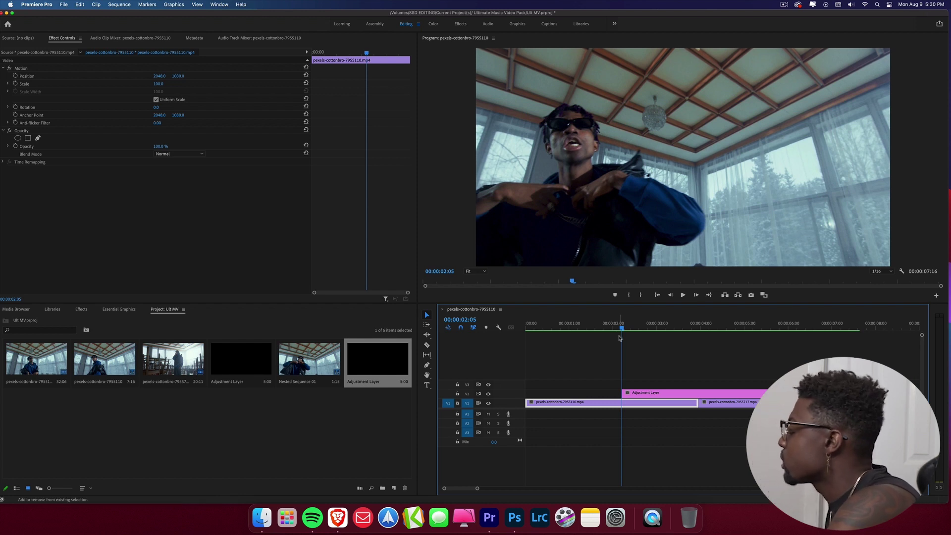
pyautogui.press('space')
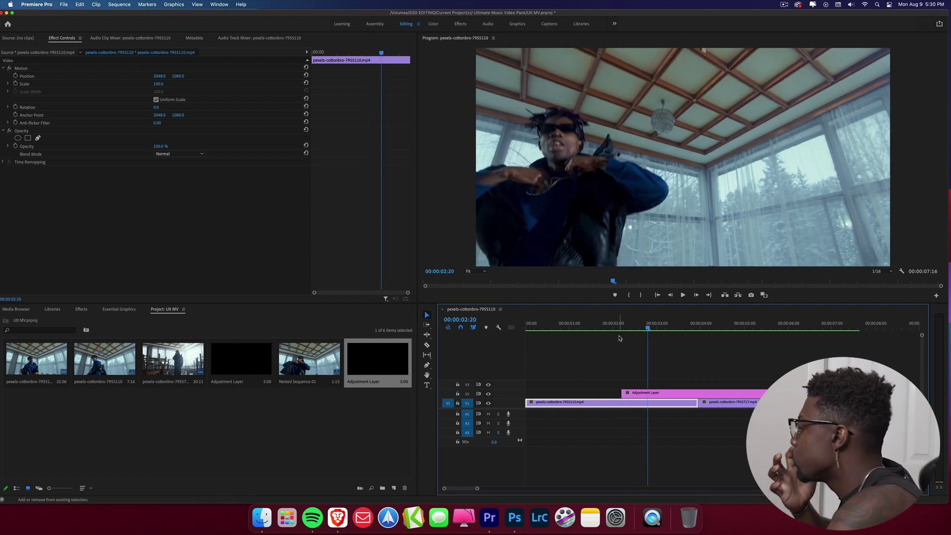
pyautogui.press('space')
pyautogui.click(669, 380)
pyautogui.hotkey('alt', 'w')
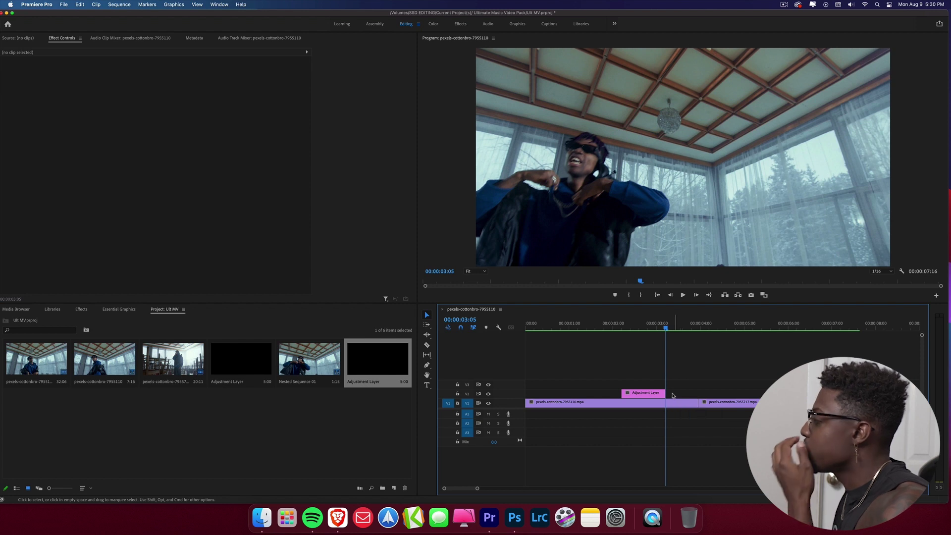
pyautogui.moveTo(648, 392); pyautogui.dragTo(707, 396)
pyautogui.press('Down')
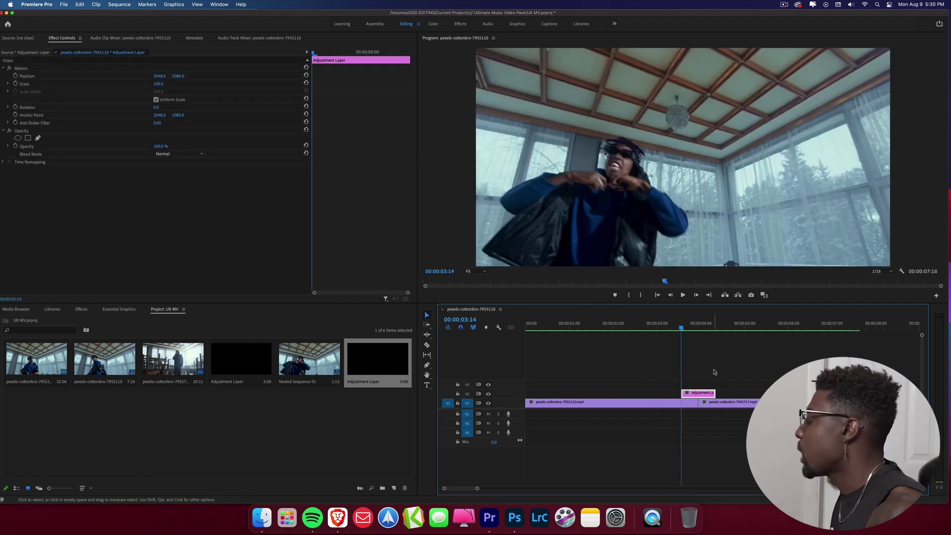
# - Split the V1 clips at 3:14 and 4:09 and move the adjustment layer up to V3
pyautogui.click(684, 405)
pyautogui.press('super+k')
pyautogui.click(715, 328)
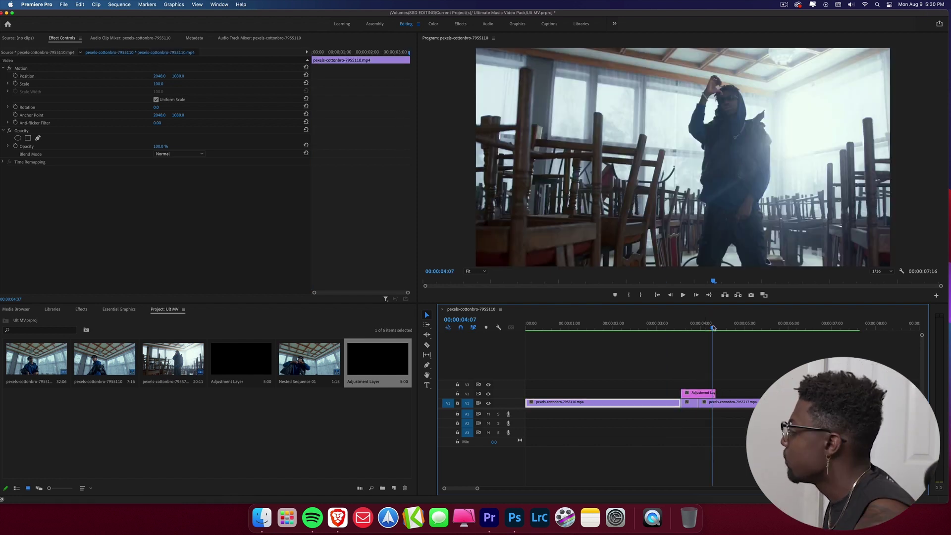
pyautogui.click(716, 328)
pyautogui.click(720, 404)
pyautogui.press('super+k')
pyautogui.moveTo(716, 328); pyautogui.dragTo(688, 329)
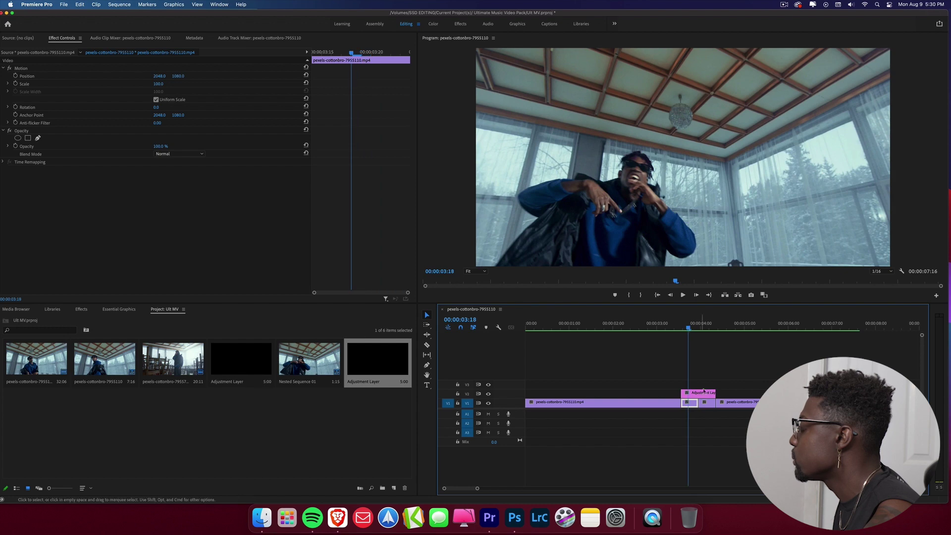
pyautogui.moveTo(698, 395); pyautogui.dragTo(709, 385)
# - Nest the short V1 pieces around the cut into Nested Sequence 02
pyautogui.keyDown('shift'); pyautogui.click(693, 405); pyautogui.keyUp('shift')
pyautogui.rightClick(694, 393)
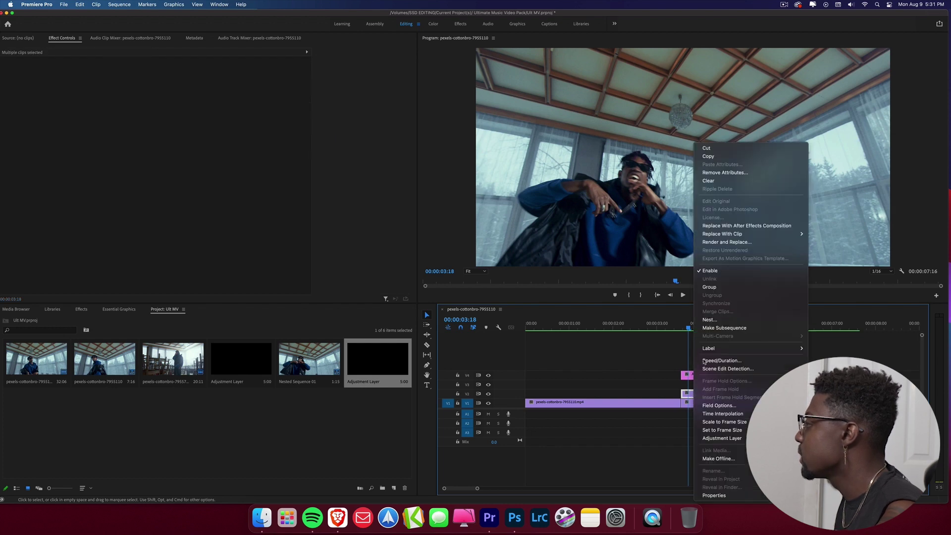
pyautogui.click(707, 319)
pyautogui.press('Return')
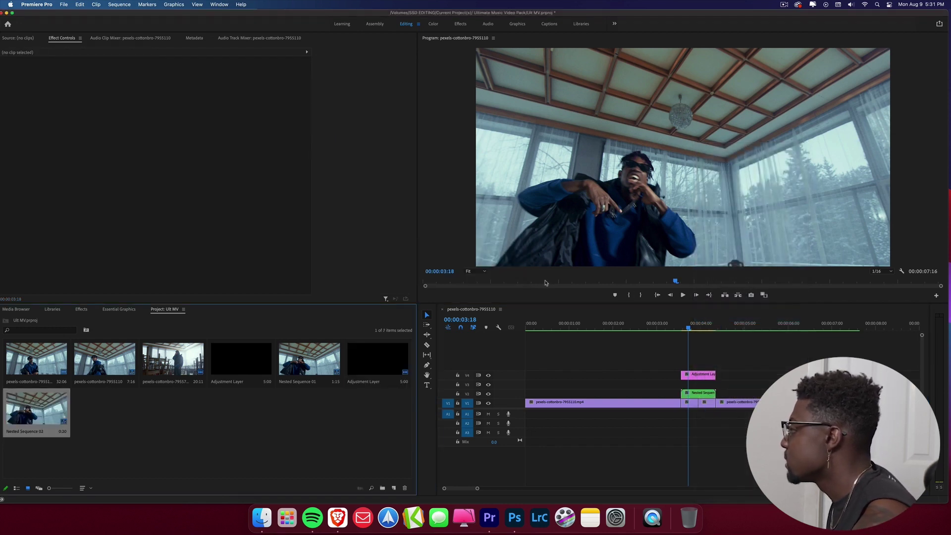
# - Lift Nested Sequence 02 to V3, then browse the Fade Transitions folders and preview the V1 cut
pyautogui.moveTo(697, 393)
pyautogui.mouseDown()
pyautogui.moveTo(700, 384)
pyautogui.moveTo(694, 404)
pyautogui.mouseUp()
pyautogui.click(694, 402)
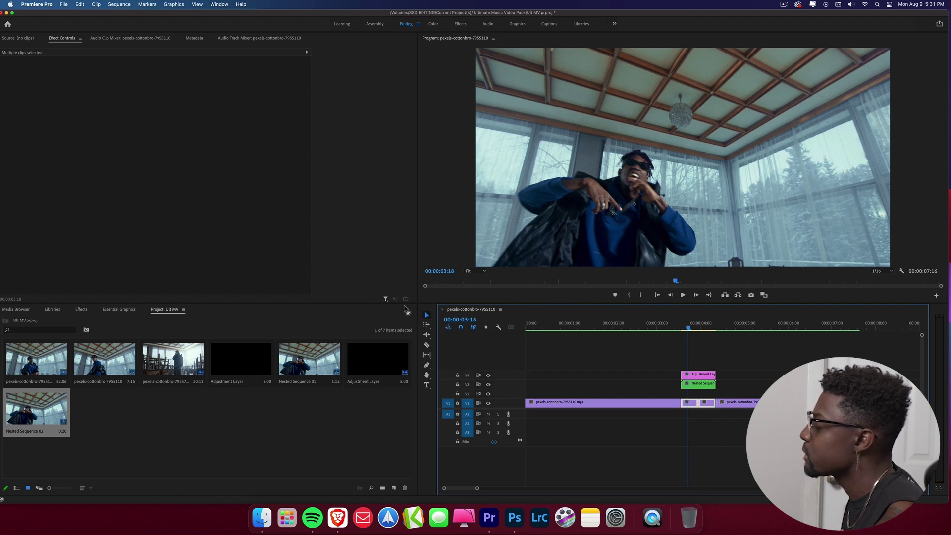
pyautogui.click(81, 310)
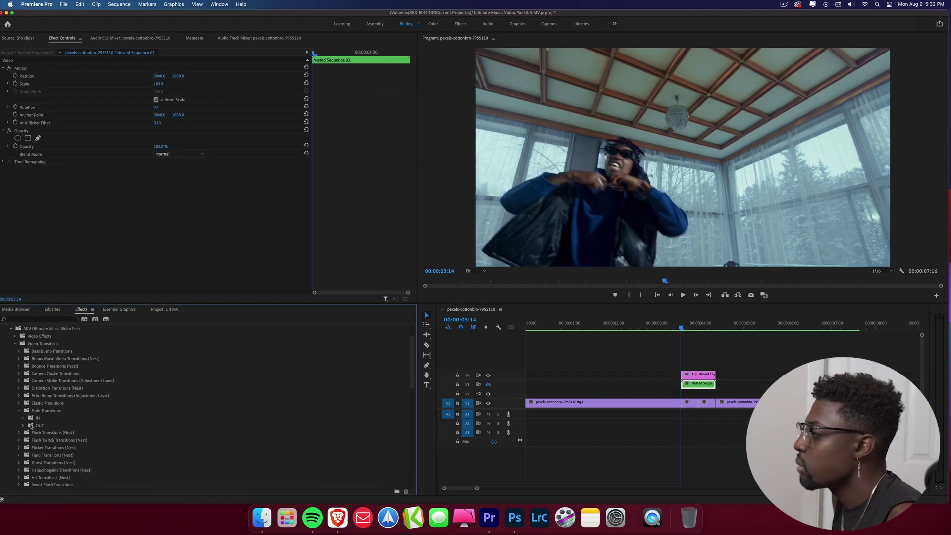
pyautogui.click(38, 427)
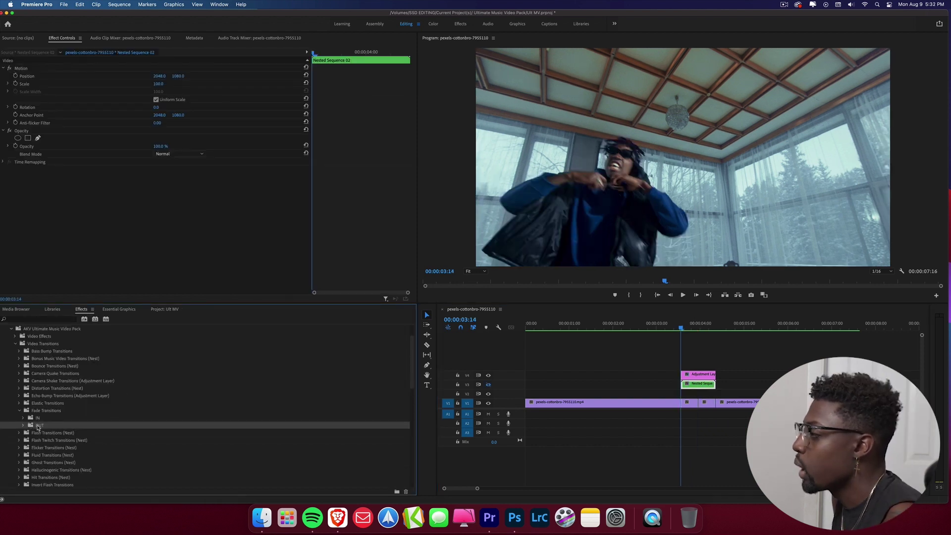
pyautogui.click(38, 419)
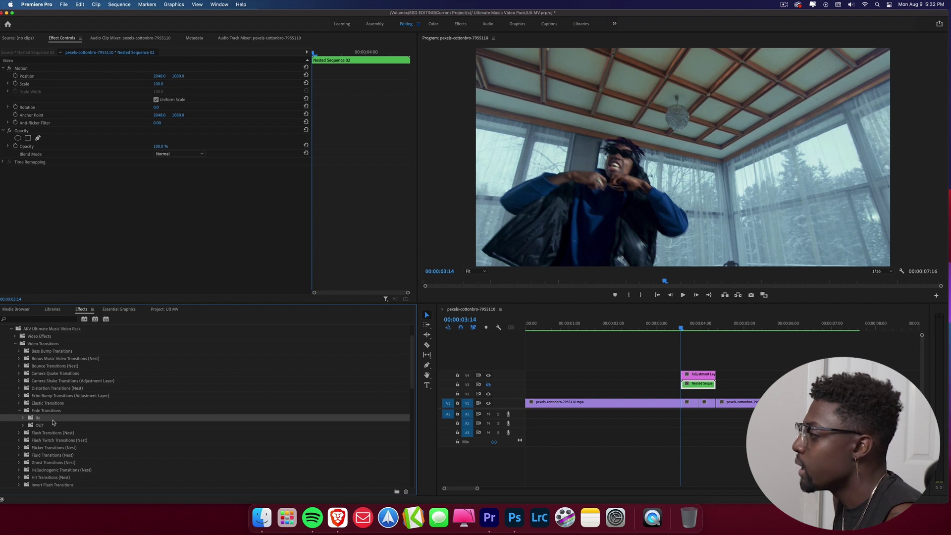
pyautogui.click(43, 427)
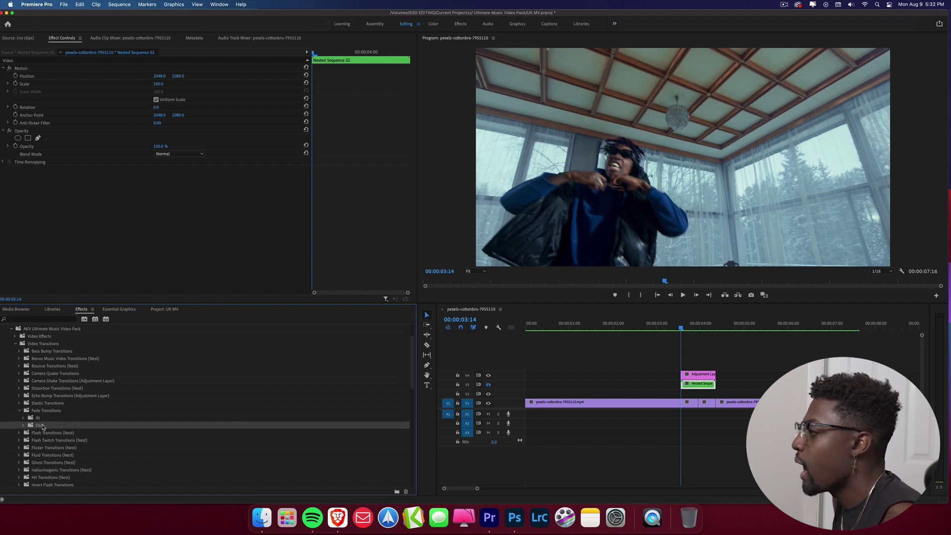
pyautogui.click(692, 404)
pyautogui.press('space')
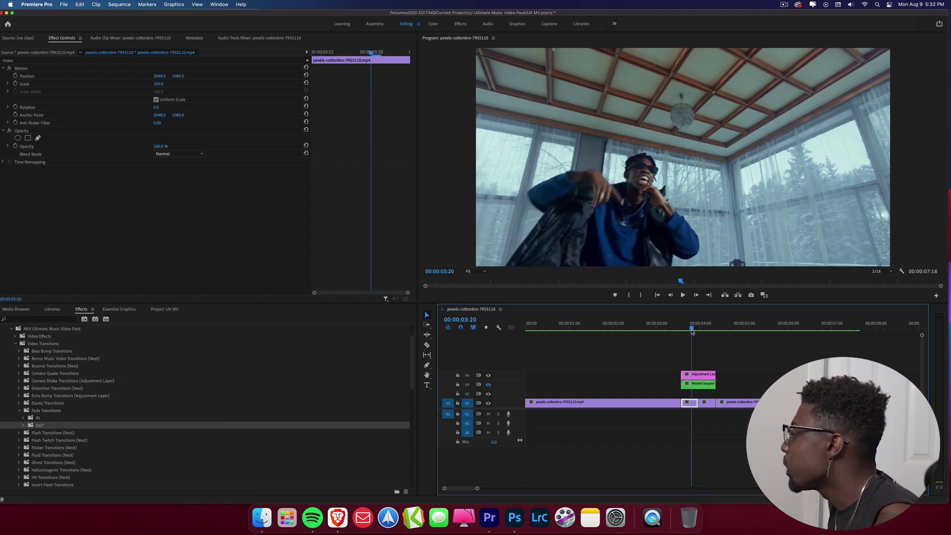
# - Apply Fade 01 - OUT to the V1 clip before the cut and Fade 01 - IN after it
pyautogui.click(707, 402)
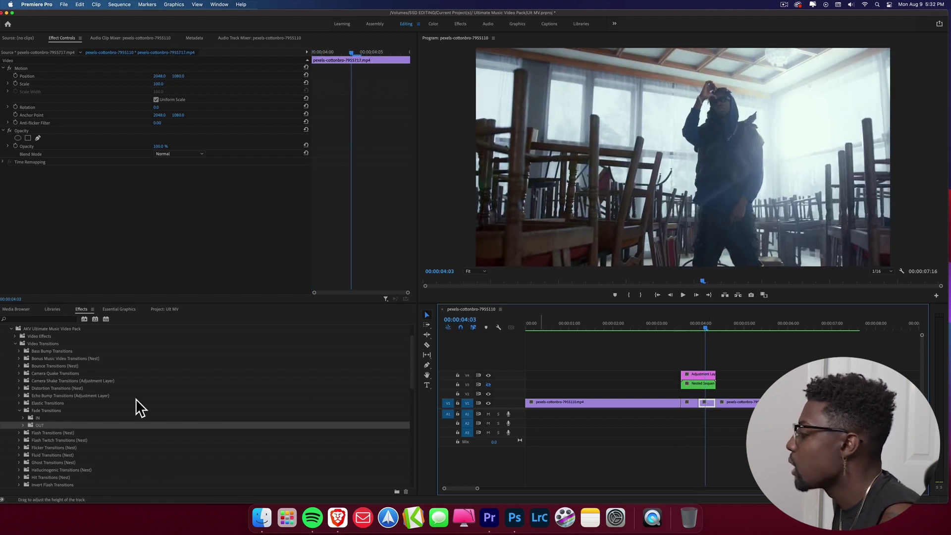
pyautogui.scroll(-1, 113, 400)
pyautogui.click(23, 403)
pyautogui.moveTo(53, 413); pyautogui.dragTo(685, 406)
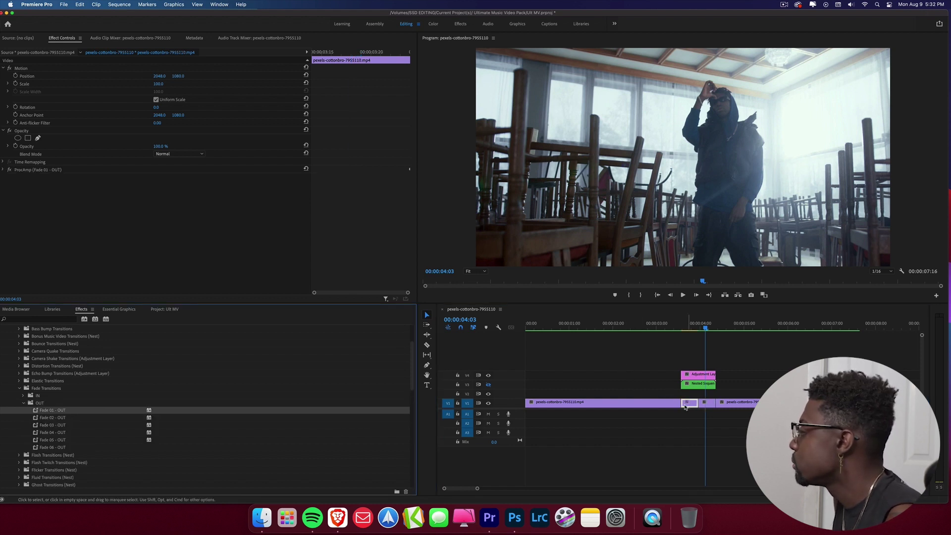
pyautogui.click(24, 396)
pyautogui.moveTo(50, 403); pyautogui.dragTo(706, 404)
# - Preview the white-flash fade from 3:09 to 4:13, then return Nested Sequence 02 to V2
pyautogui.click(673, 329)
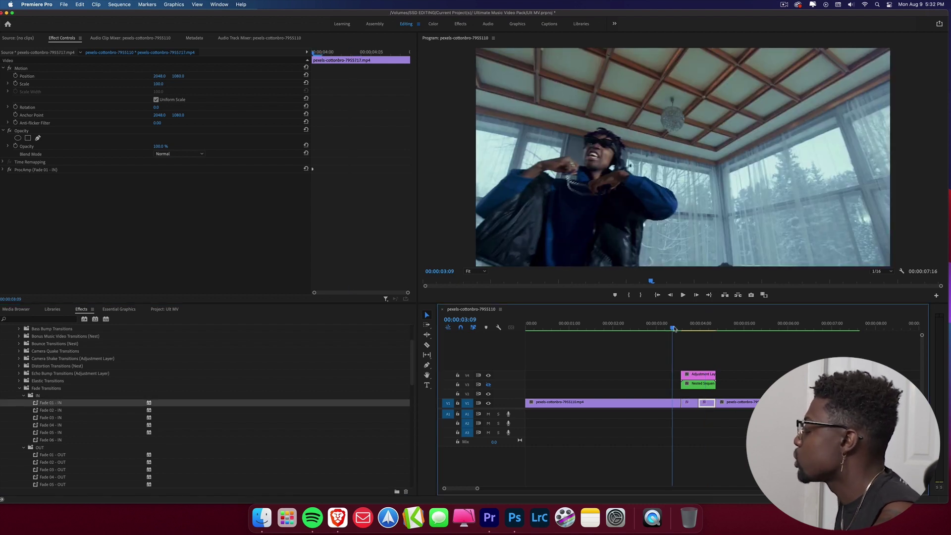
pyautogui.press('space')
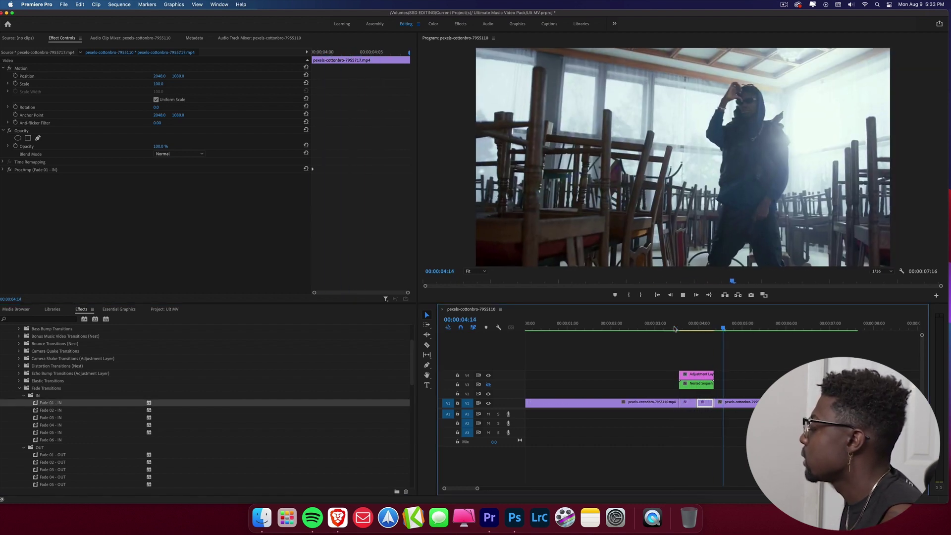
pyautogui.moveTo(652, 328); pyautogui.dragTo(675, 330)
pyautogui.press('space')
pyautogui.press('space')
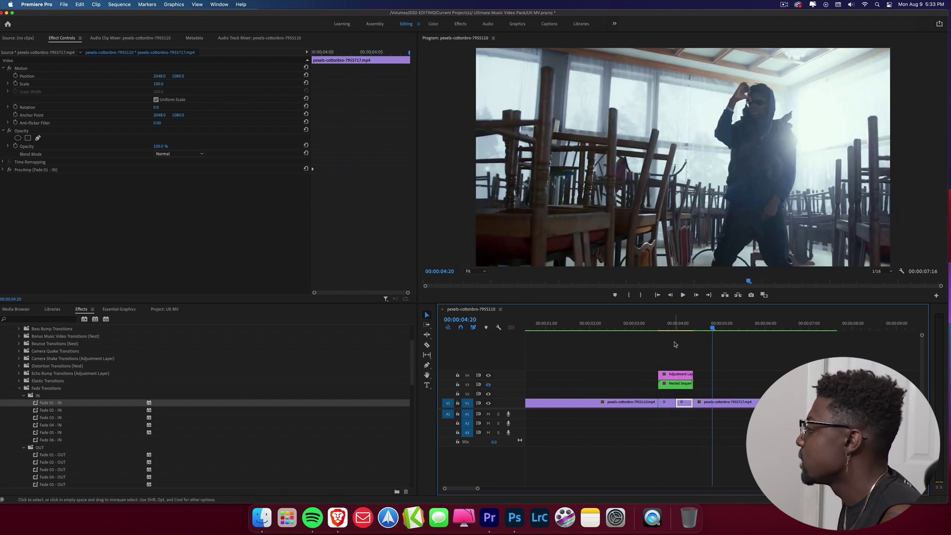
pyautogui.click(667, 402)
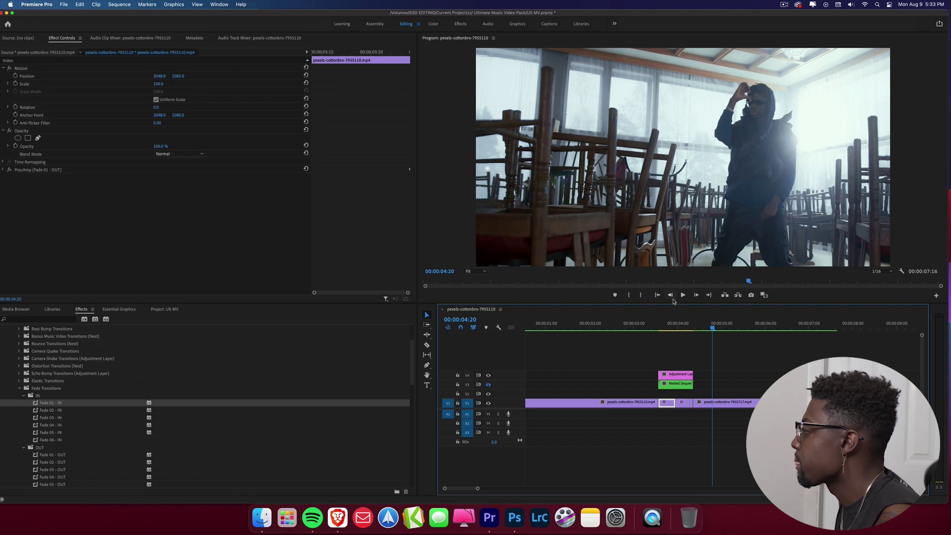
pyautogui.click(670, 321)
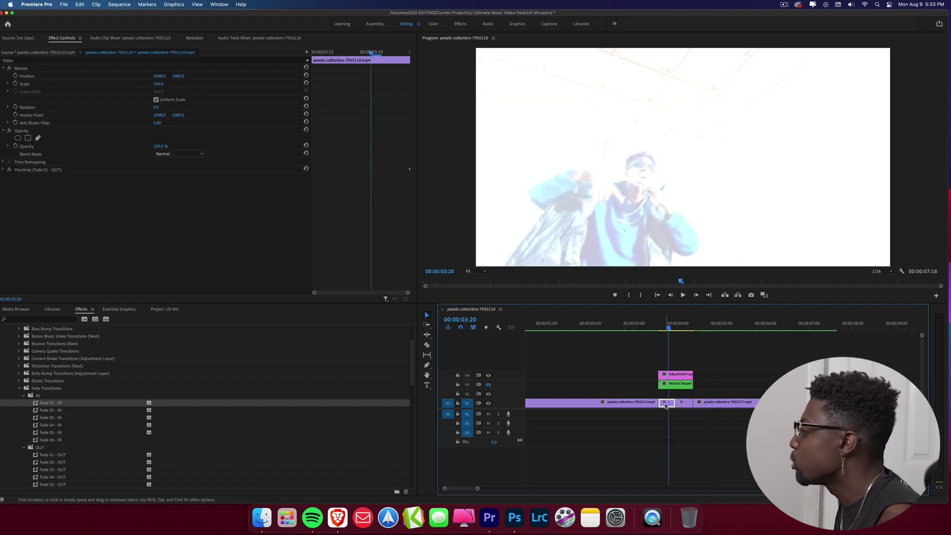
pyautogui.moveTo(670, 327); pyautogui.dragTo(703, 328)
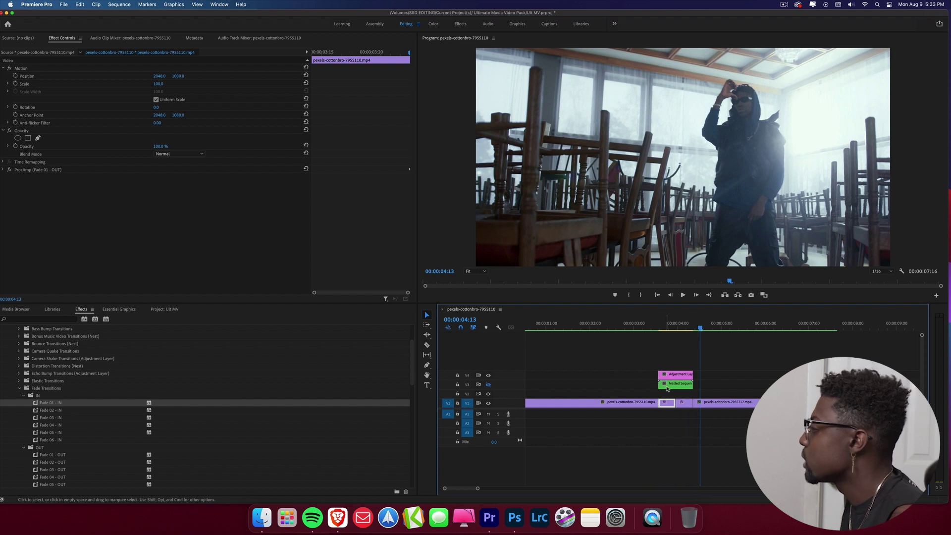
pyautogui.moveTo(673, 389); pyautogui.dragTo(674, 394)
pyautogui.click(19, 388)
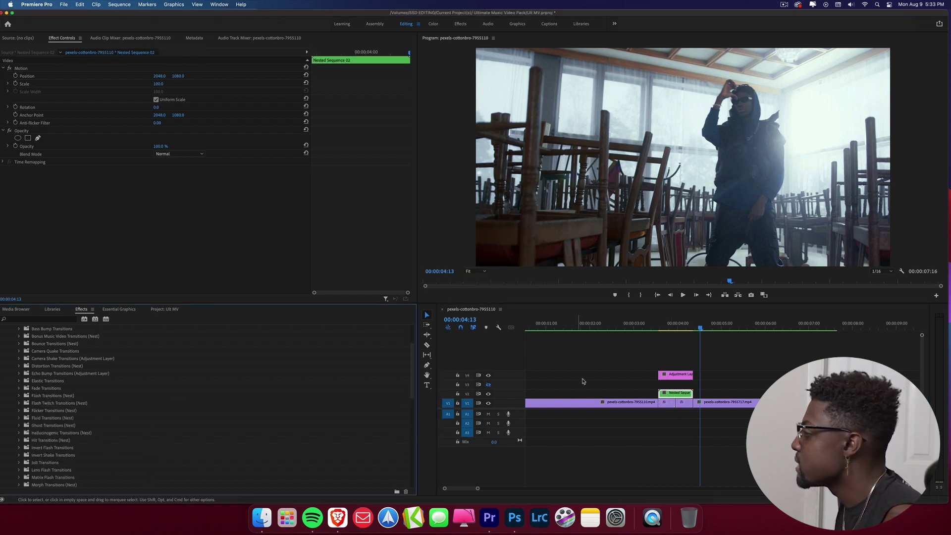
# - Apply Hallucinogenic Transition 01 to Nested Sequence 02 and preview it from 3:09
pyautogui.click(18, 433)
pyautogui.moveTo(75, 366); pyautogui.dragTo(669, 394)
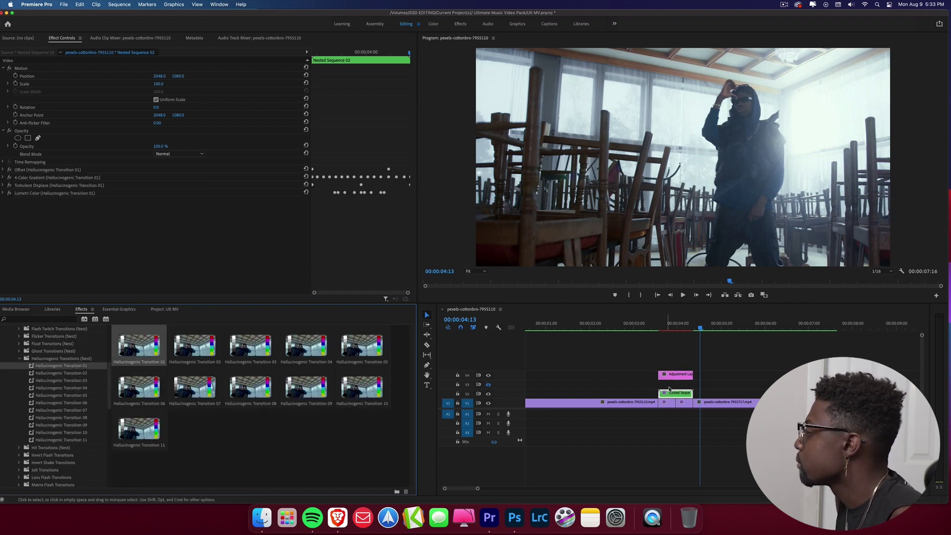
pyautogui.click(650, 328)
pyautogui.press('space')
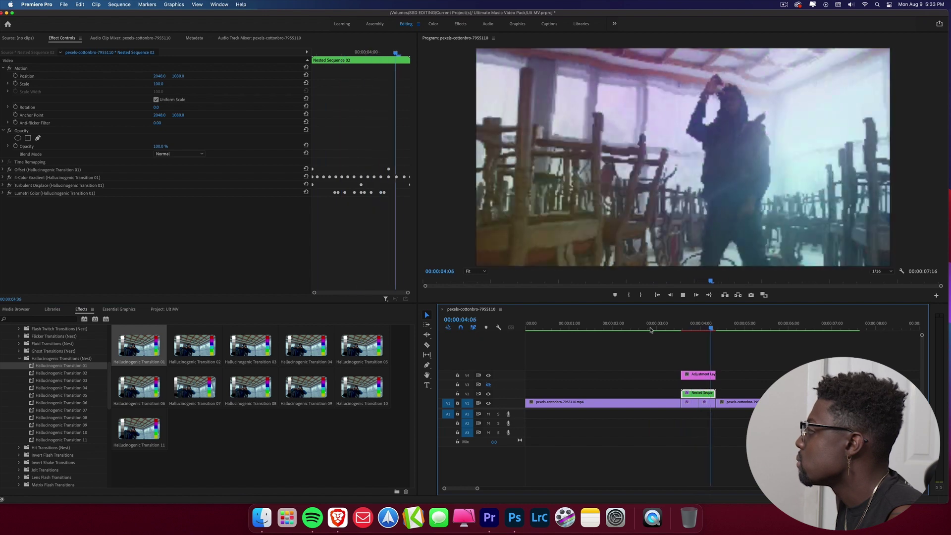
pyautogui.moveTo(675, 328); pyautogui.dragTo(719, 328)
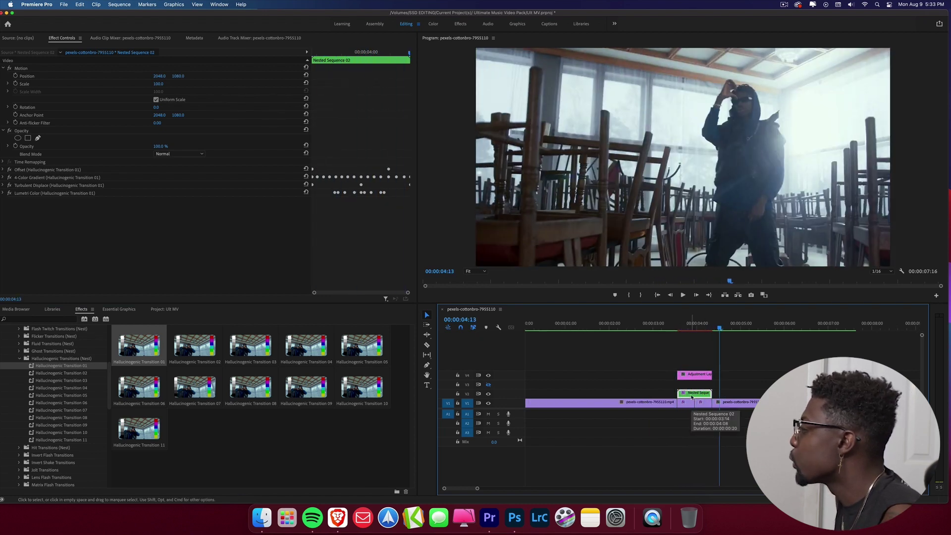
# - Move the adjustment layer to V3, apply Echo Bump 01 to it, and preview from 3:06
pyautogui.moveTo(696, 375); pyautogui.dragTo(696, 383)
pyautogui.scroll(3, 74, 437)
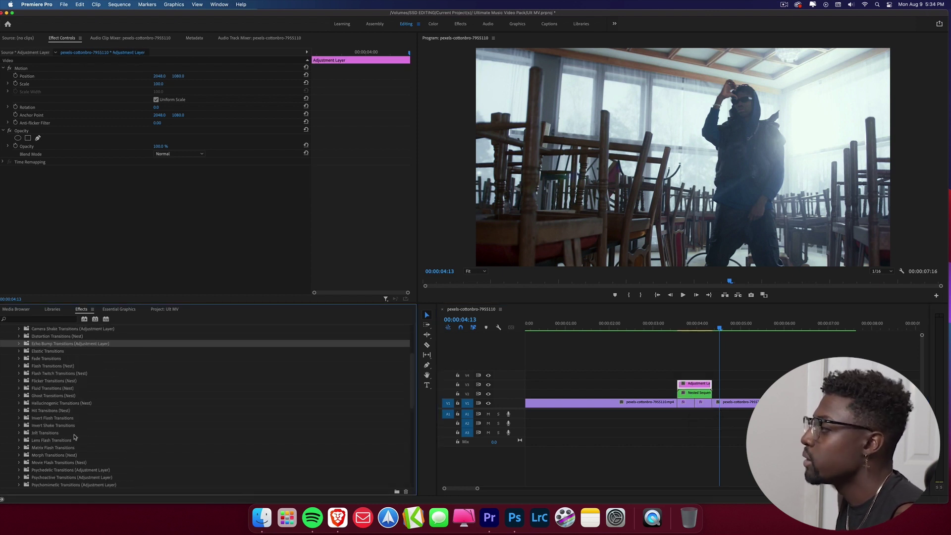
pyautogui.click(19, 344)
pyautogui.moveTo(51, 352); pyautogui.dragTo(691, 384)
pyautogui.click(664, 328)
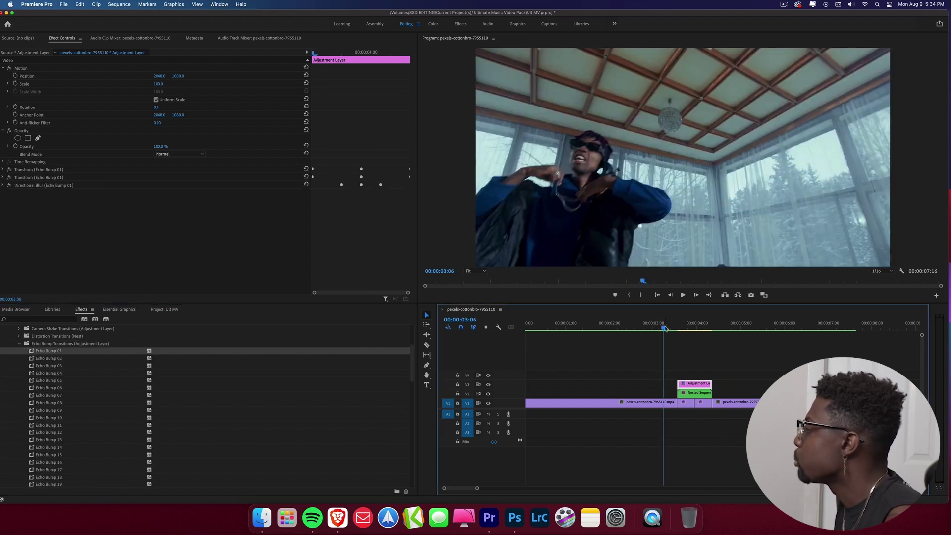
pyautogui.press('space')
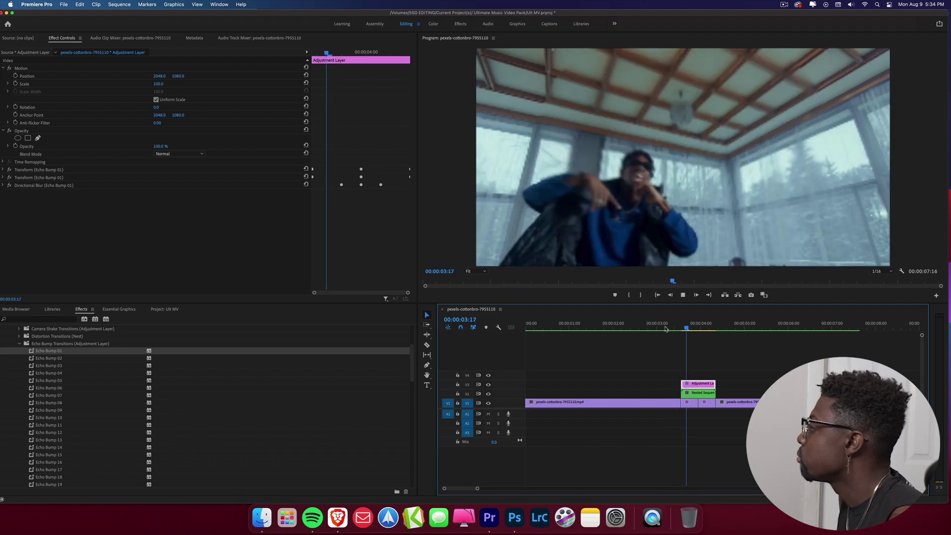